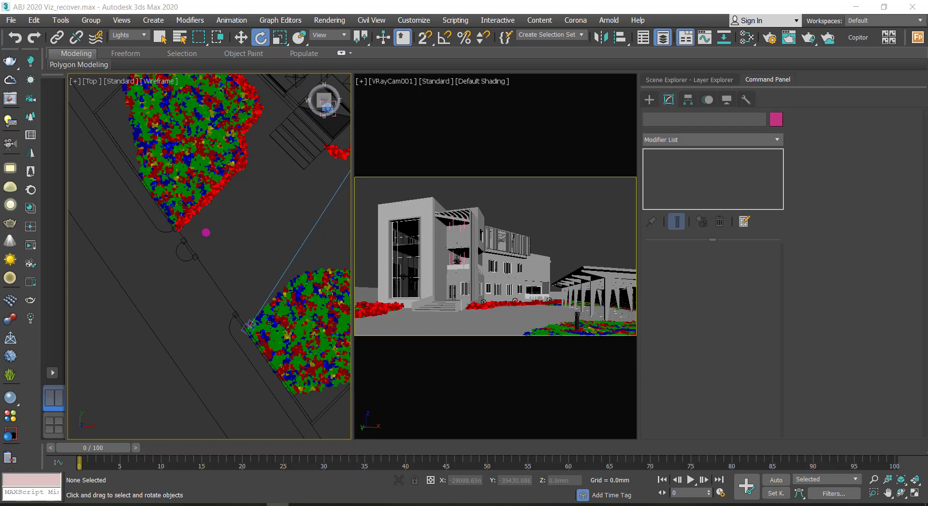
Switch to the browser and open the Sunrise/Sunset category from the HDRI Haven HDRIs page
key("alt+Tab")
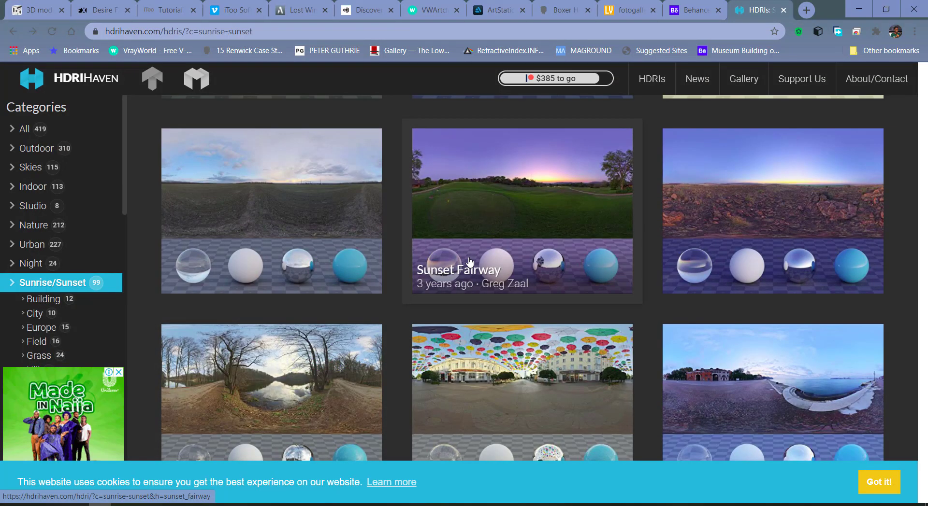
scroll(469, 262, "down", 10)
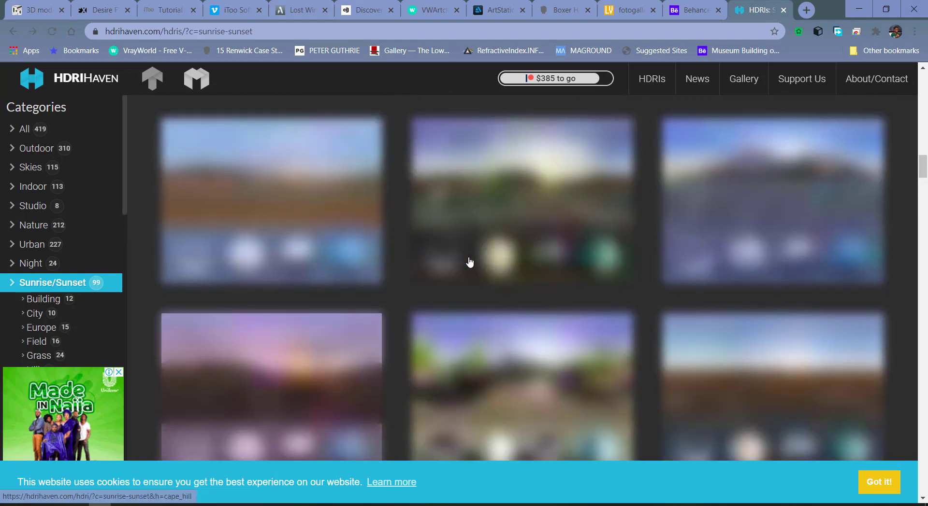
scroll(469, 261, "up", 4)
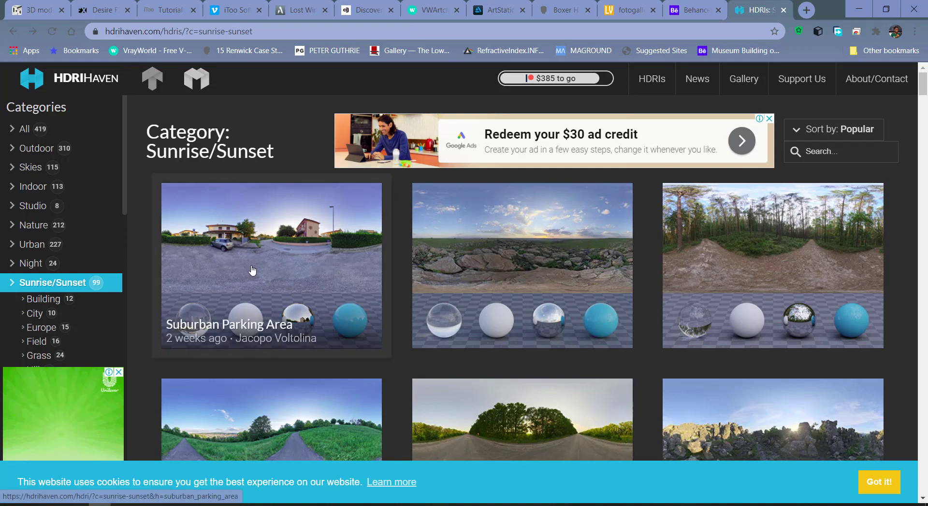
scroll(425, 342, "down", 4)
scroll(399, 234, "up", 4)
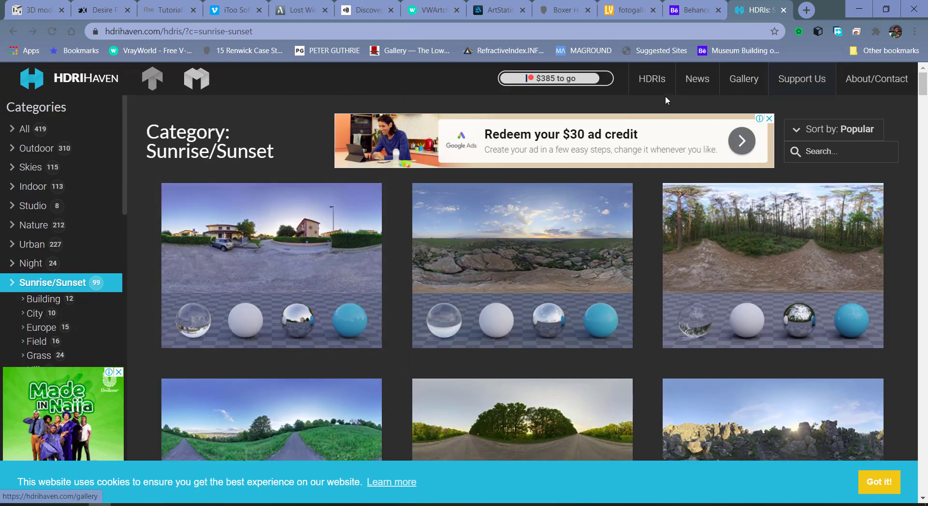
left_click(652, 81)
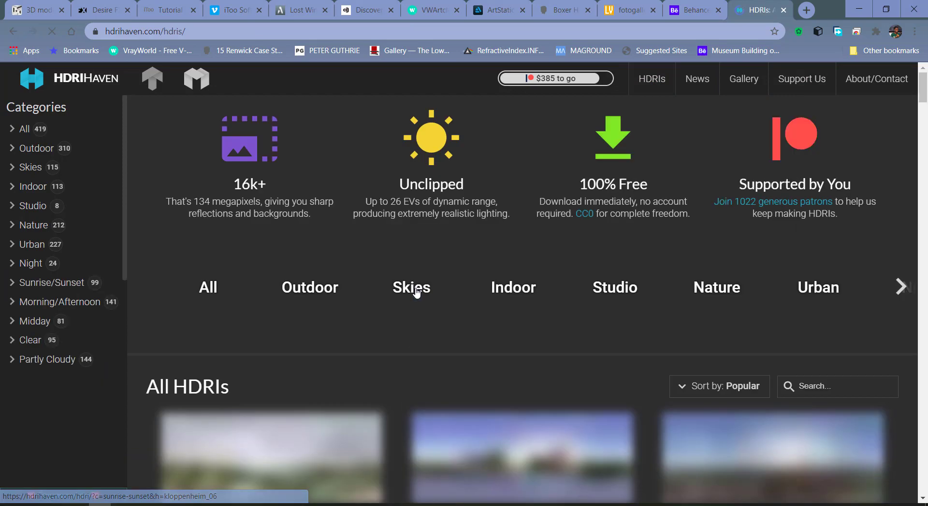
left_click(33, 286)
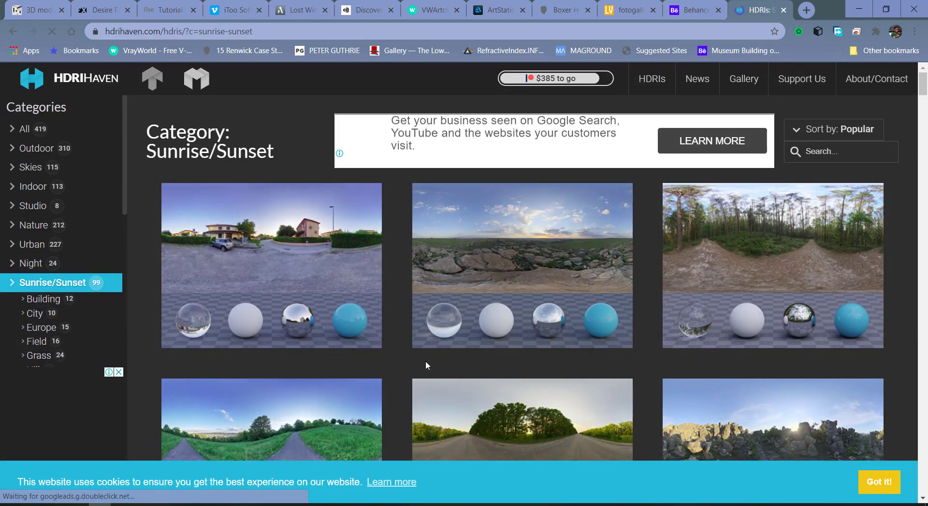
Look through the Sunrise/Sunset HDRIs and open the Sunset Fairway page
scroll(418, 296, "down", 6)
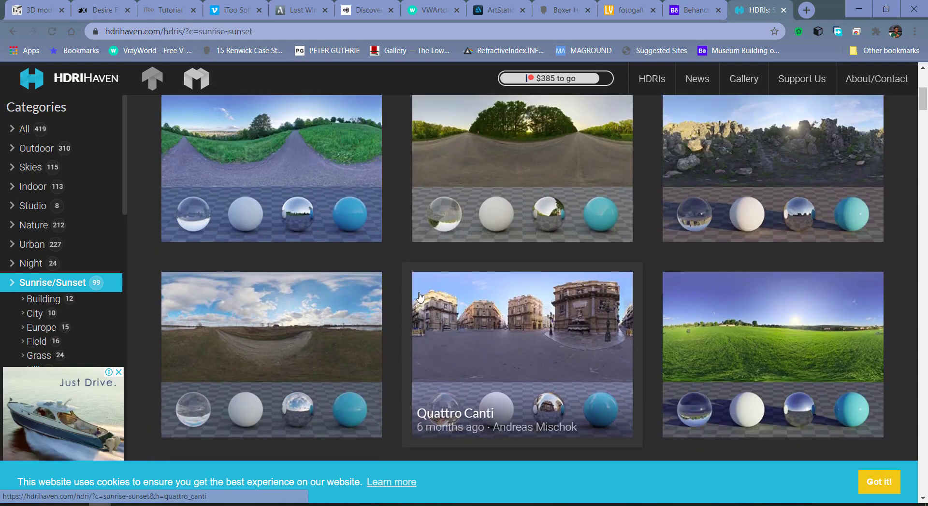
scroll(419, 296, "down", 12)
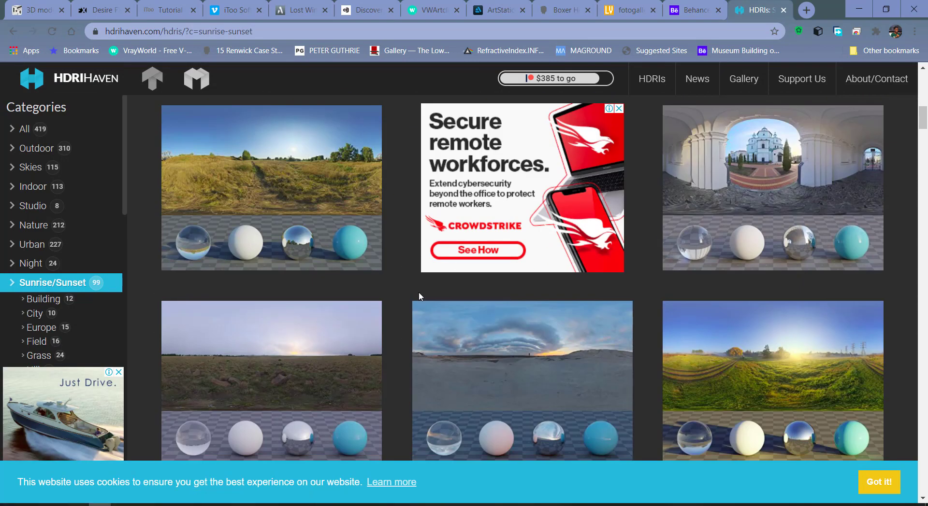
scroll(420, 297, "down", 2)
scroll(420, 297, "up", 1)
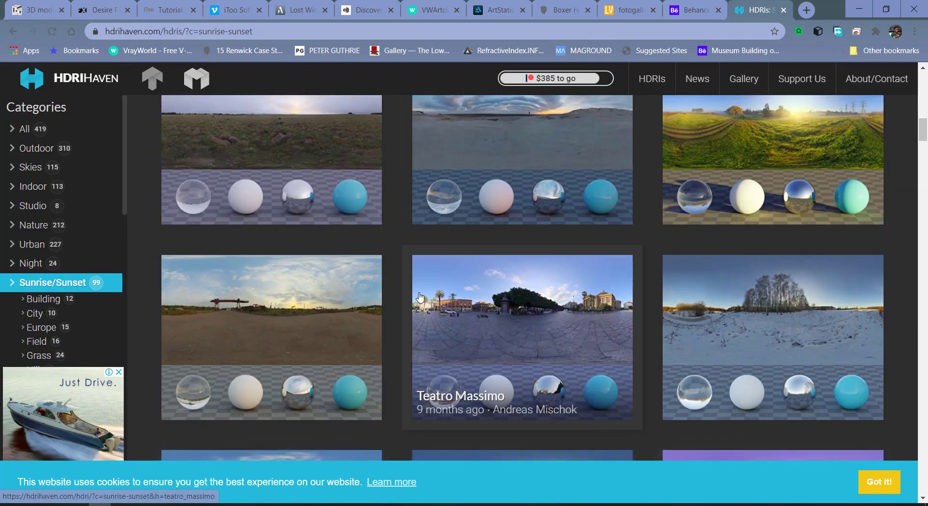
scroll(420, 297, "up", 1)
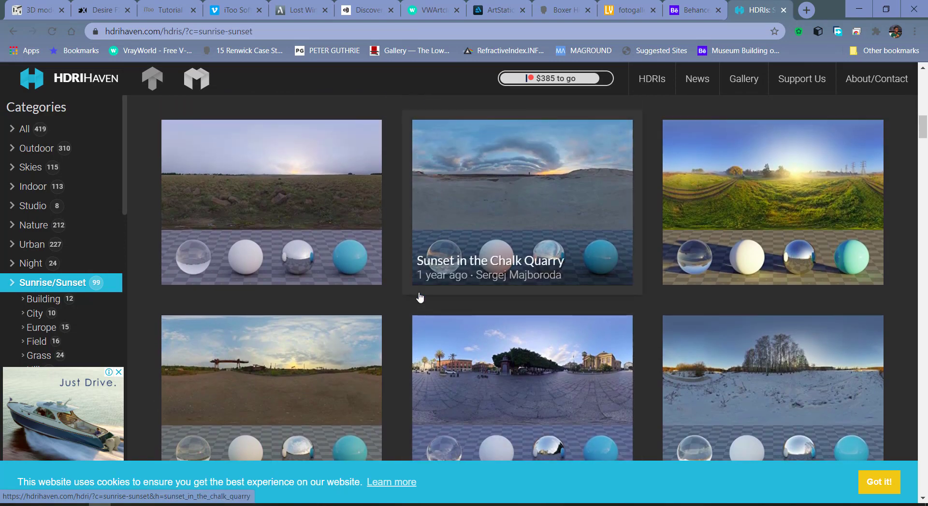
scroll(420, 297, "down", 8)
scroll(420, 297, "down", 4)
scroll(420, 297, "down", 3)
scroll(420, 297, "down", 8)
scroll(420, 297, "down", 1)
scroll(420, 297, "down", 4)
scroll(420, 298, "down", 5)
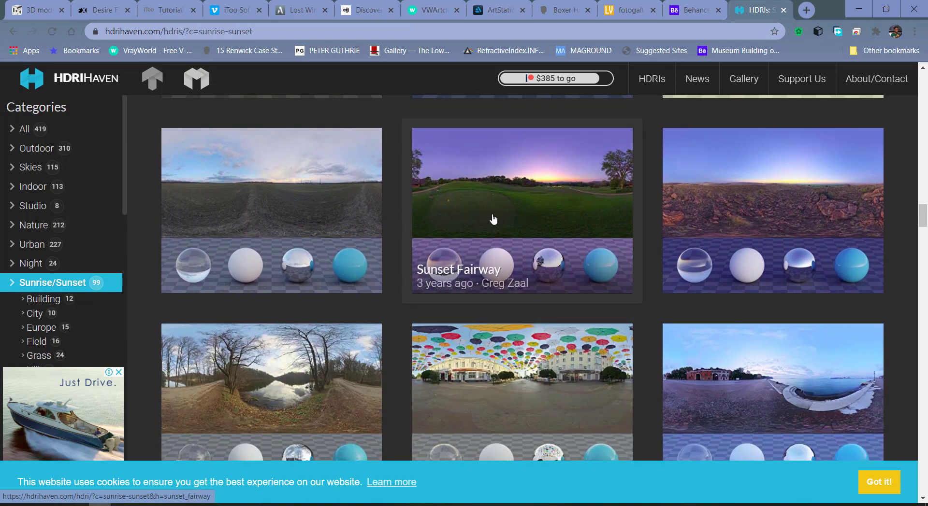
left_click(516, 206)
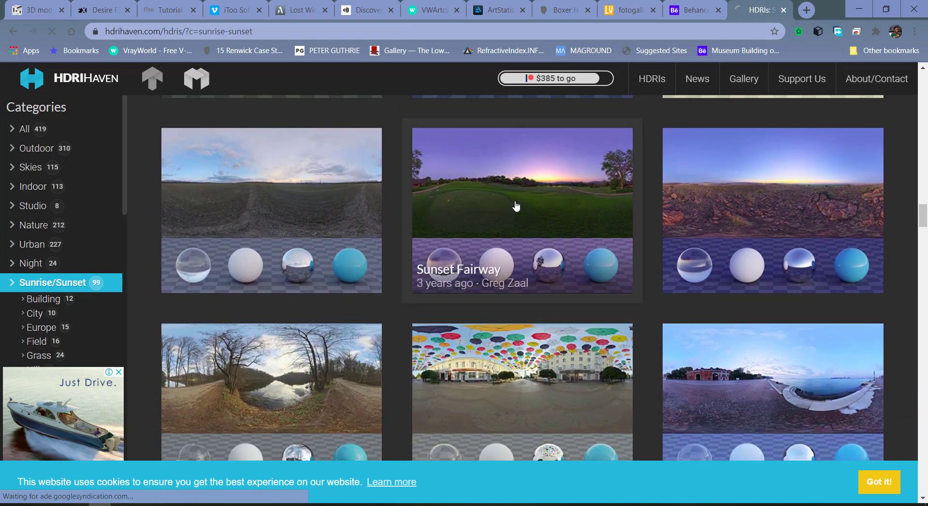
Examine the Sunset Fairway panorama, material sphere preview, download resolutions, user renders and similar HDRIs
scroll(483, 251, "down", 3)
scroll(495, 232, "up", 3)
scroll(556, 225, "down", 3)
scroll(581, 216, "up", 3)
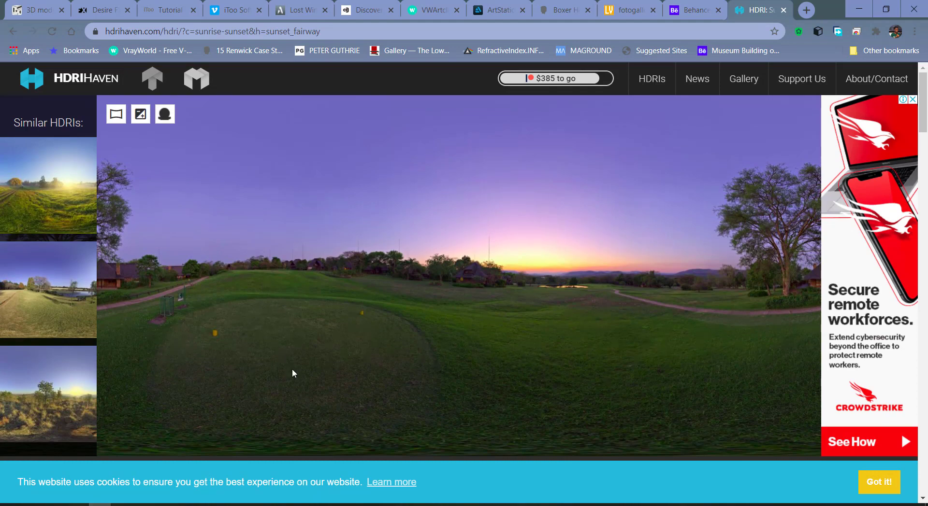
scroll(335, 364, "down", 8)
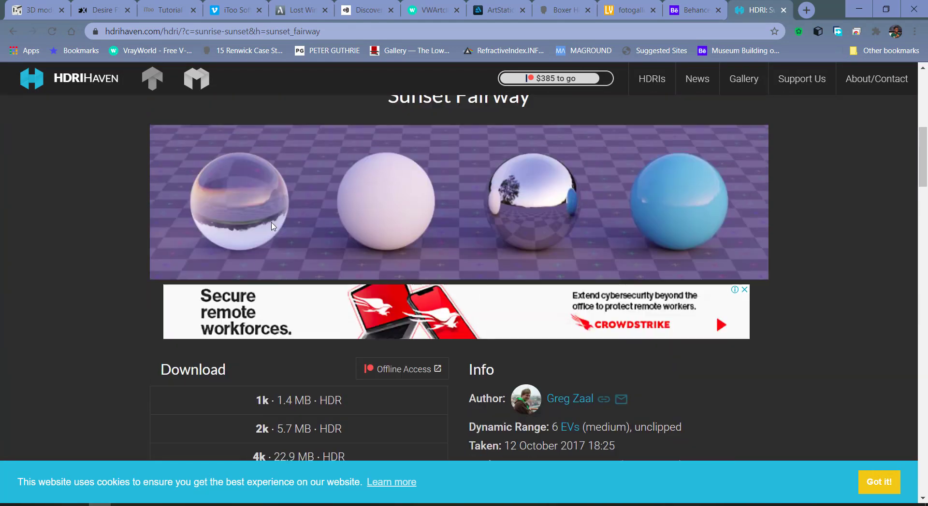
scroll(209, 312, "up", 2)
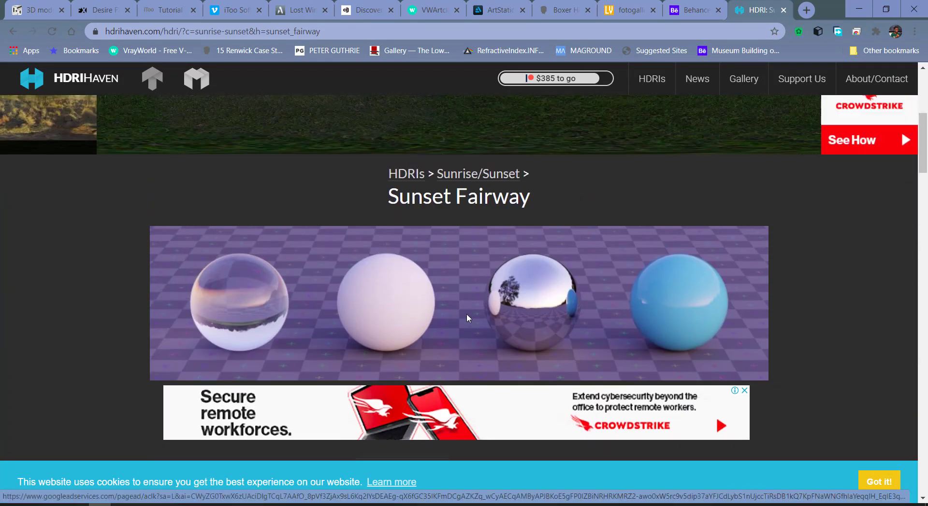
scroll(309, 325, "down", 5)
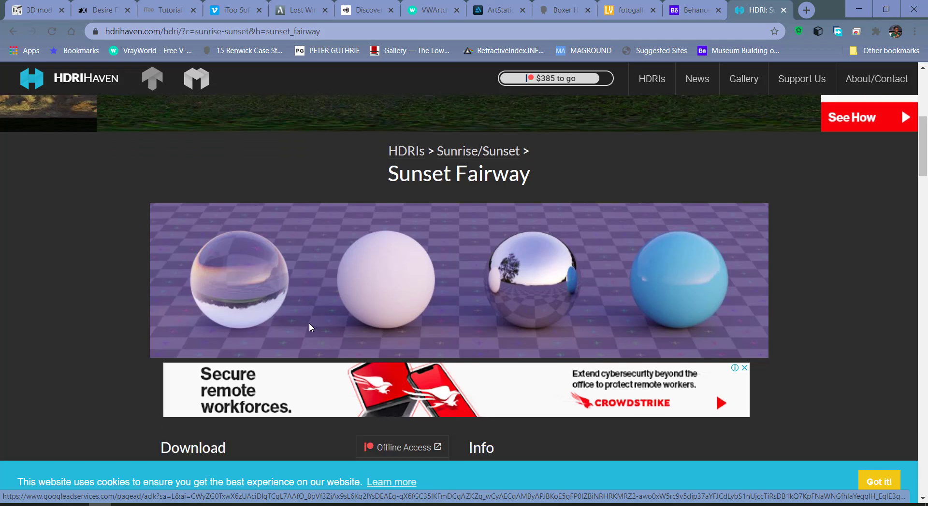
scroll(309, 322, "down", 1)
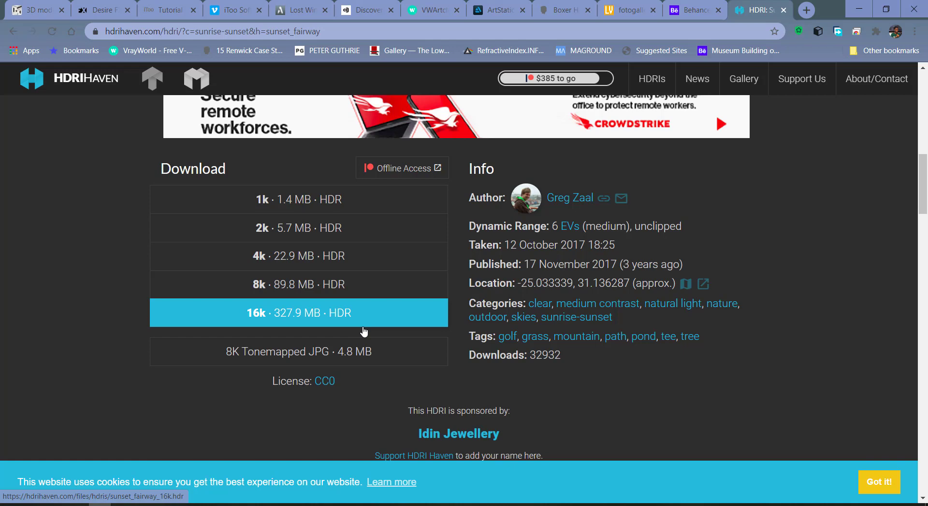
scroll(365, 332, "down", 3)
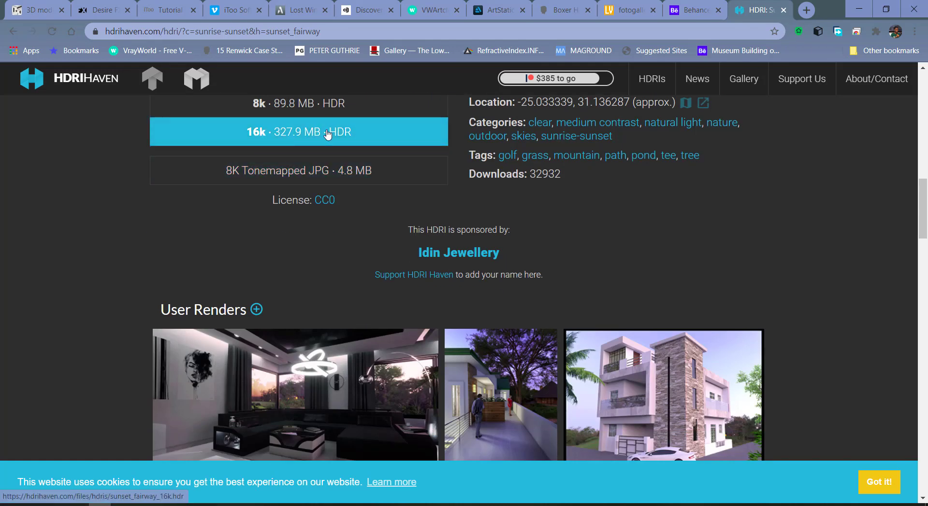
scroll(354, 352, "down", 1)
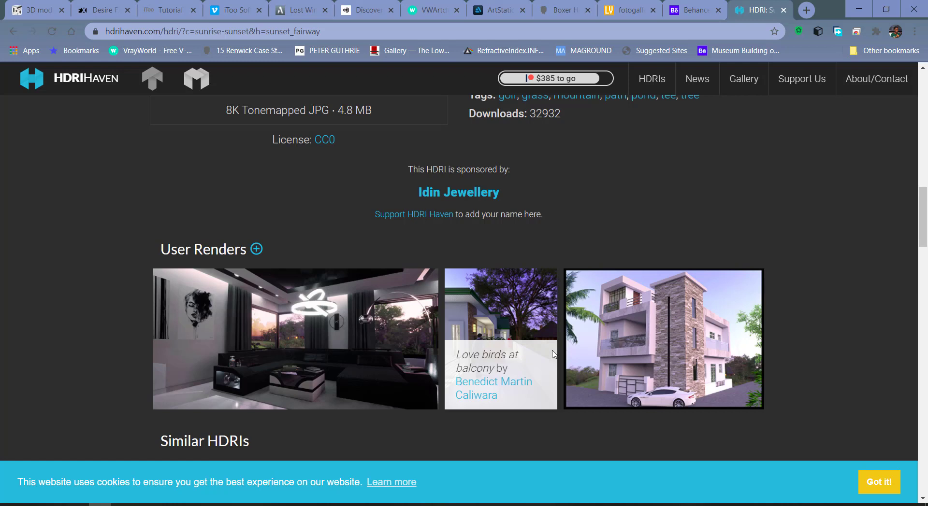
scroll(554, 354, "down", 2)
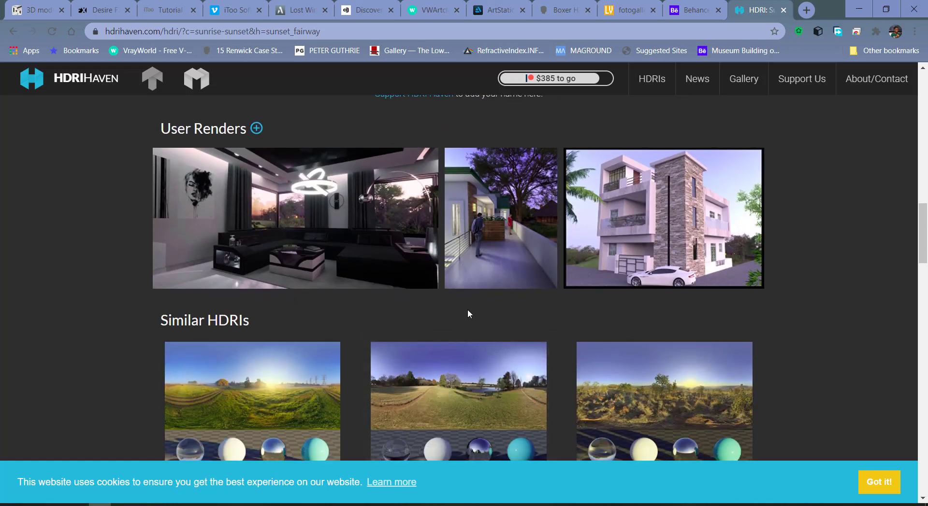
scroll(466, 313, "down", 5)
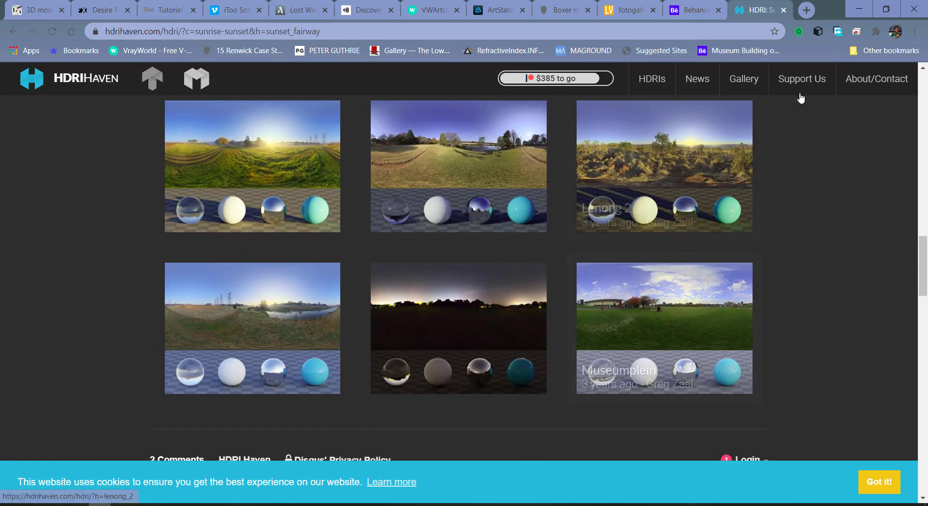
Return to 3ds Max and set the production renderer to V-Ray 5, hotfix 2
left_click(859, 9)
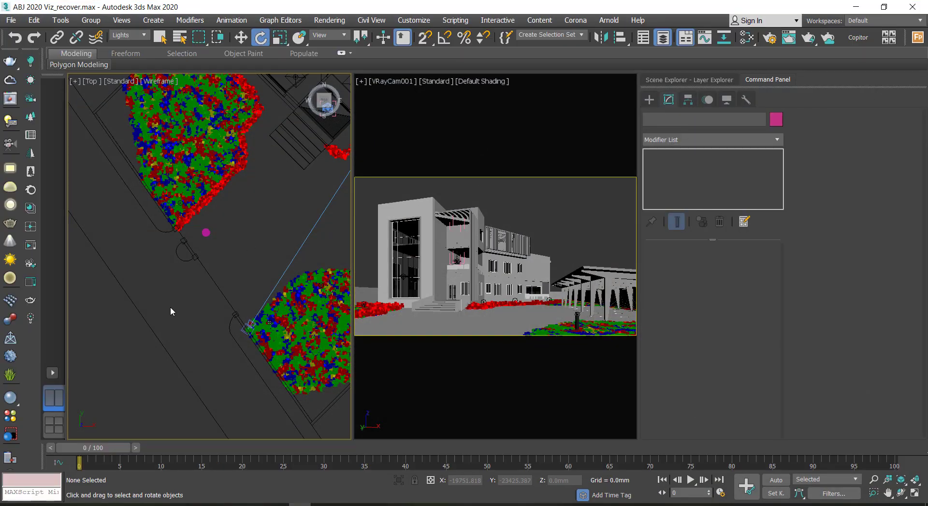
left_click(196, 272)
scroll(202, 260, "up", 2)
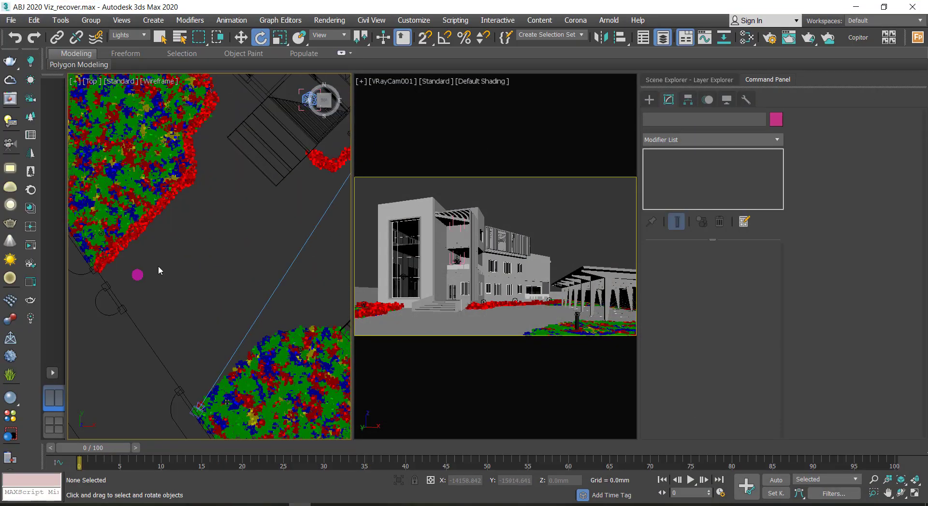
left_click(769, 39)
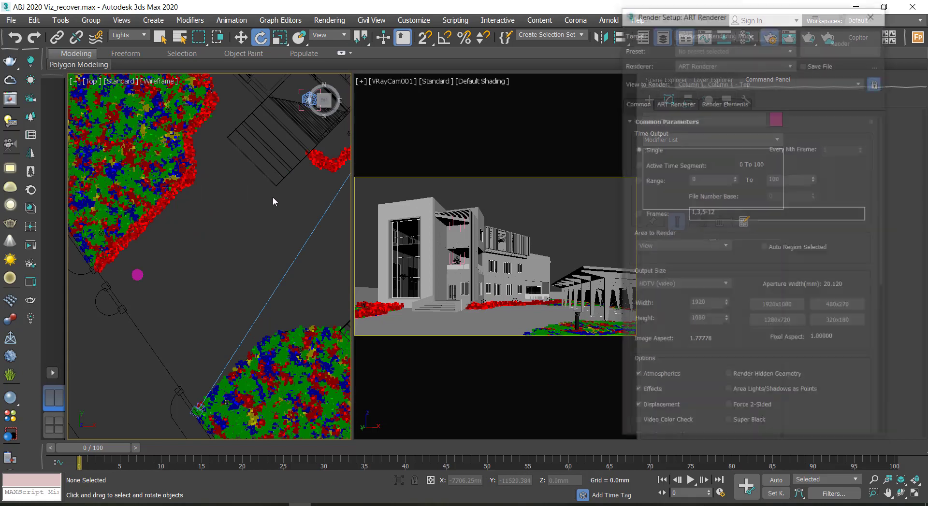
left_click(737, 64)
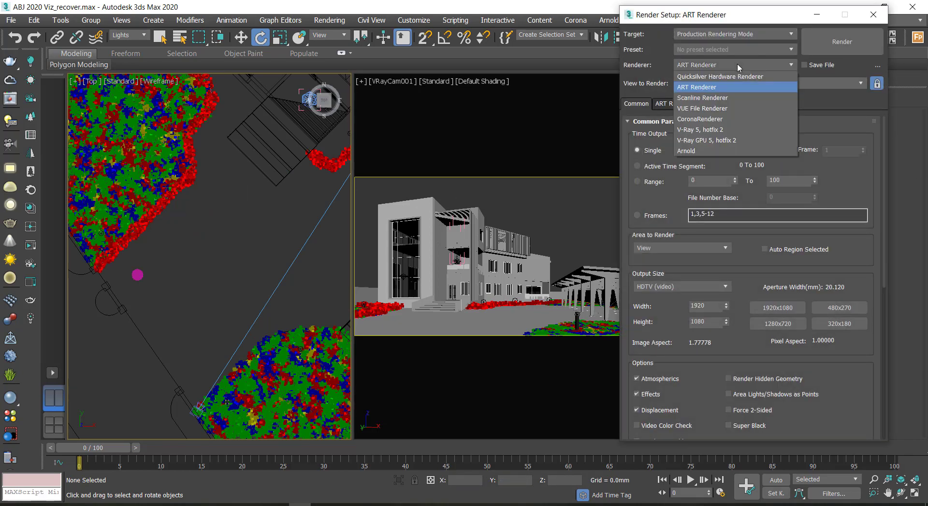
left_click(708, 135)
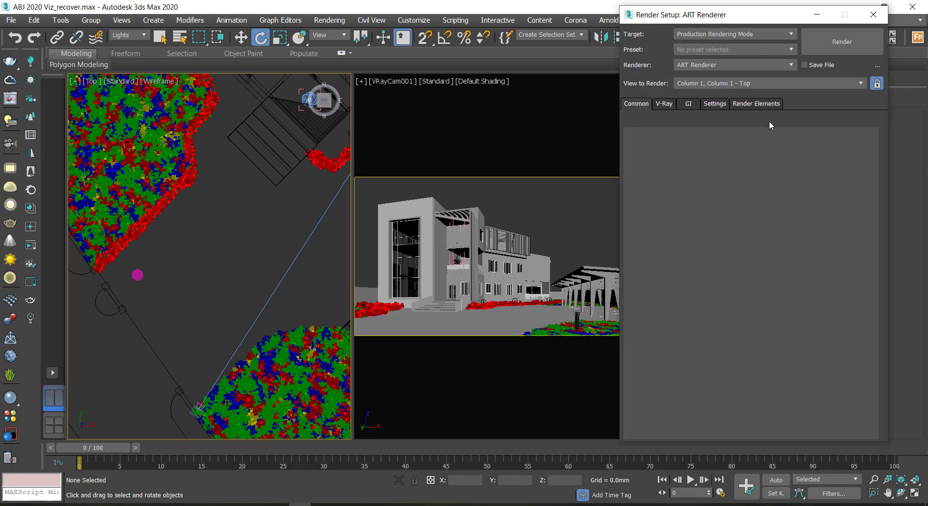
left_click(873, 15)
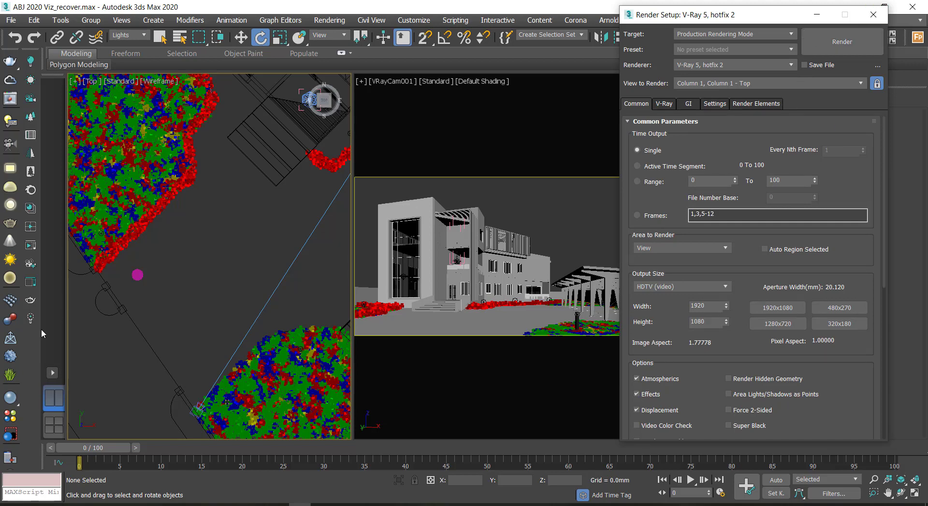
Place a V-Ray dome light on the open ground between the planting beds in the Top view
left_click(10, 187)
left_click(203, 255)
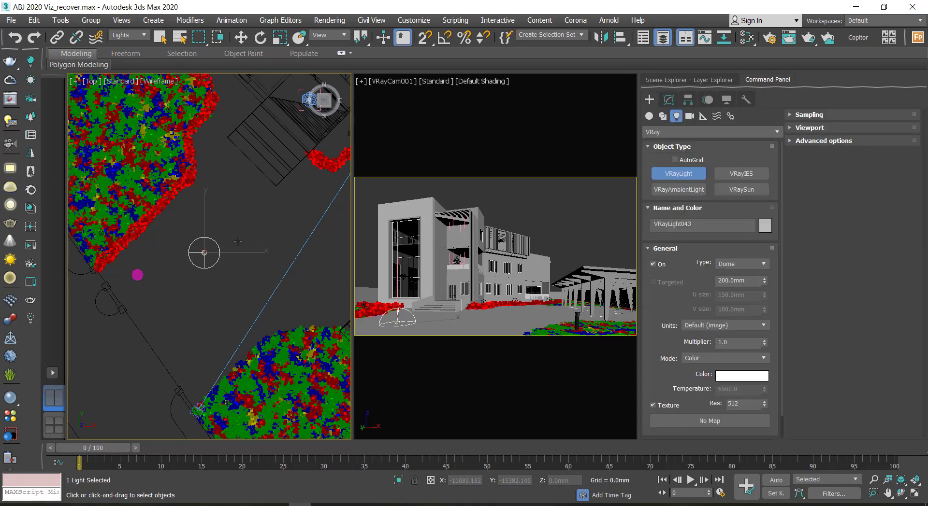
key("e")
scroll(271, 290, "down", 3)
scroll(176, 258, "up", 6)
left_click(207, 292)
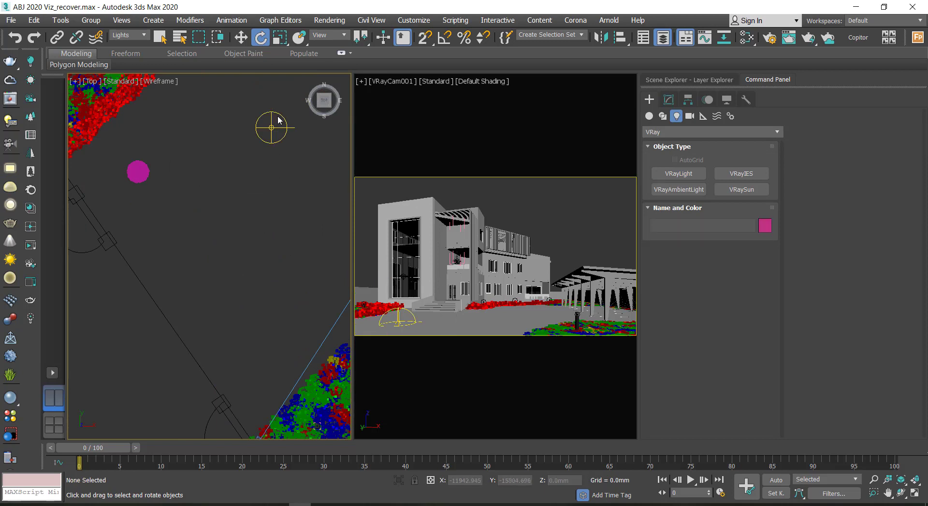
Assign a VRayBitmap using the sunset_fairway_16k HDR image as the new dome light's texture map
left_click(271, 127)
left_click(668, 99)
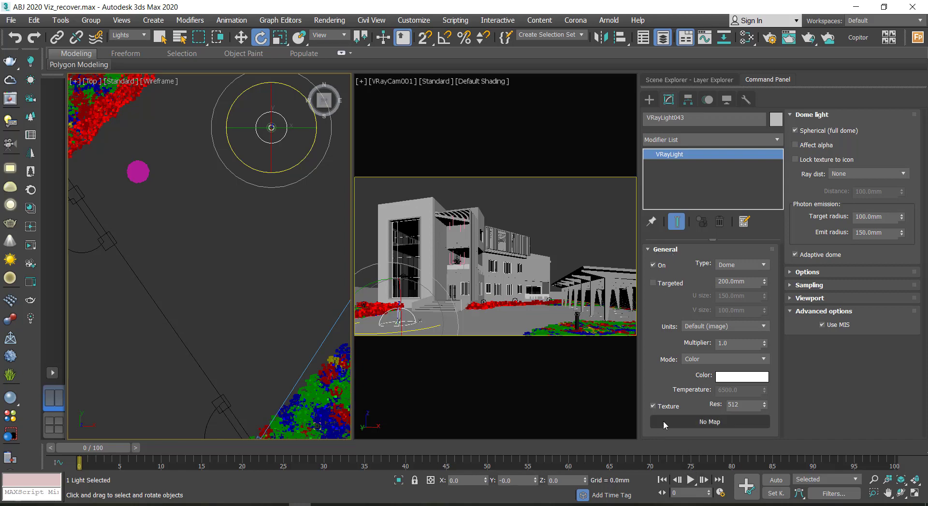
left_click(691, 422)
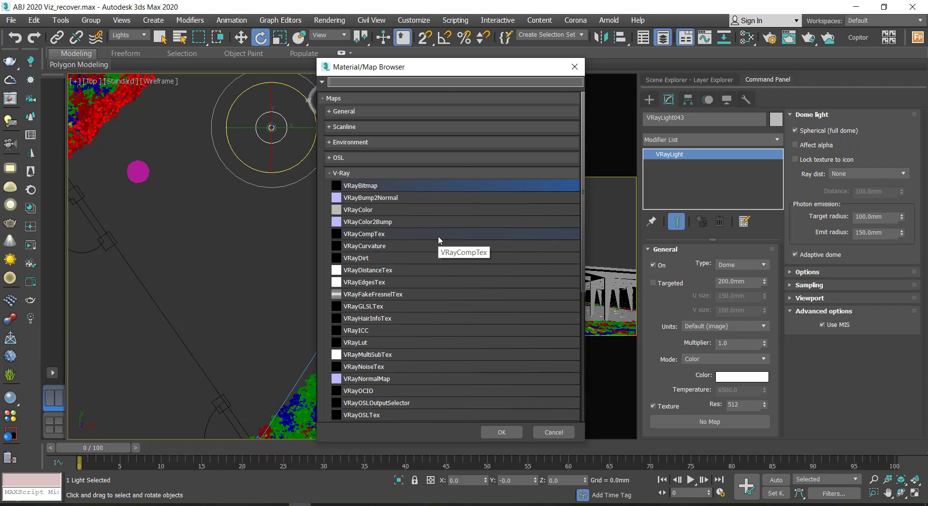
double_click(393, 185)
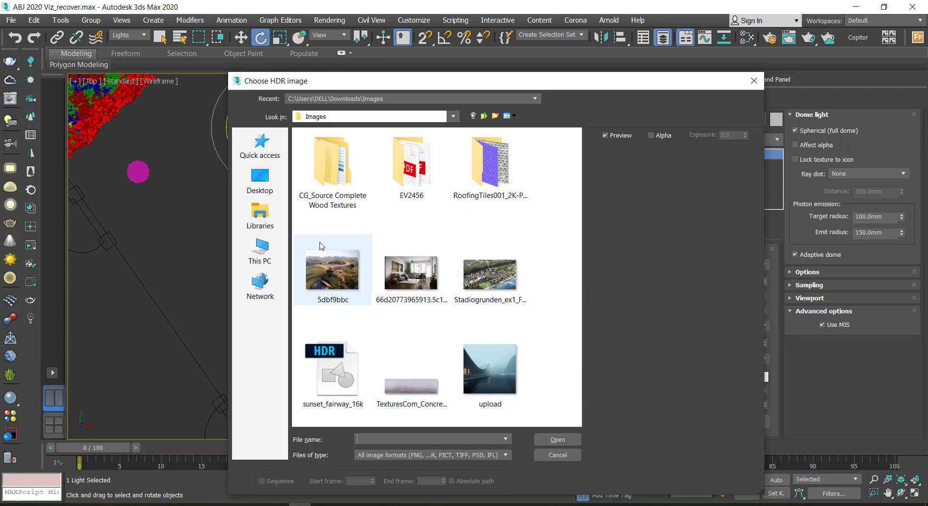
left_click(337, 384)
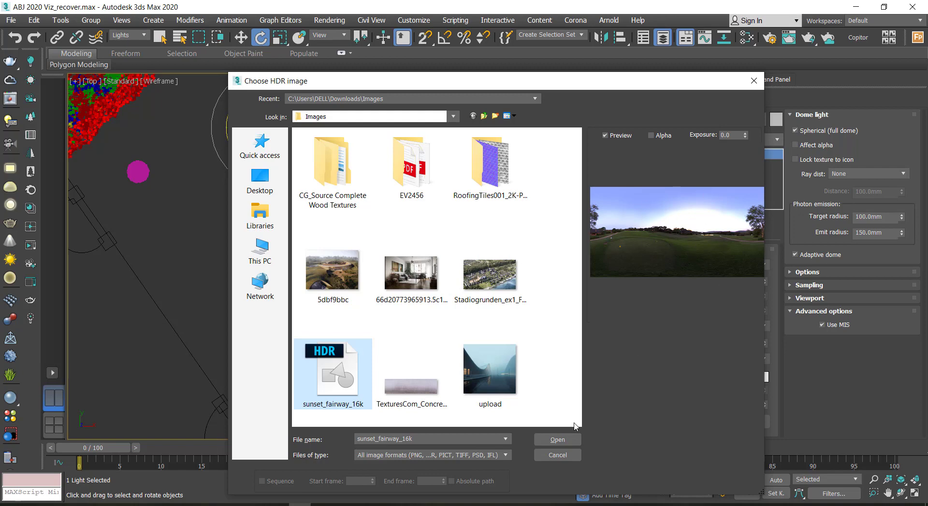
left_click(559, 441)
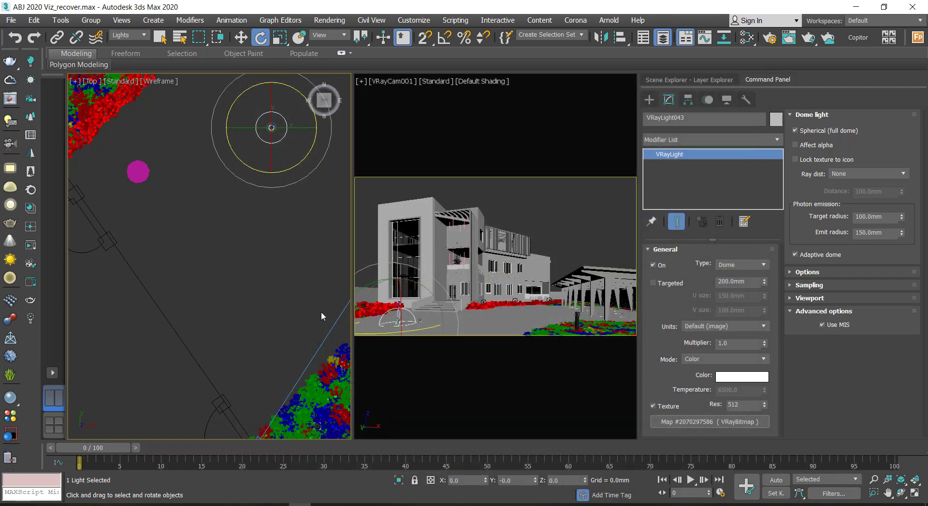
left_click(300, 291)
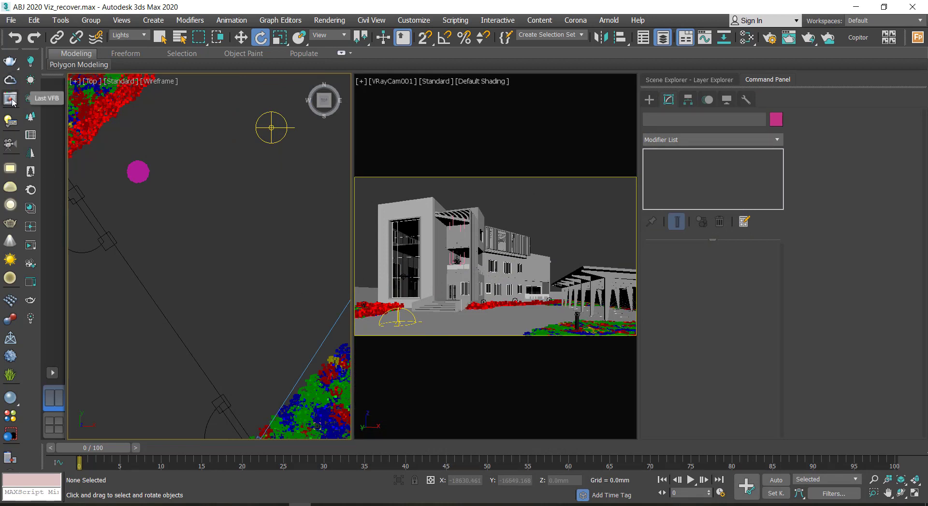
Open the V-Ray Frame Buffer and start an interactive render of the scene
right_click(169, 140)
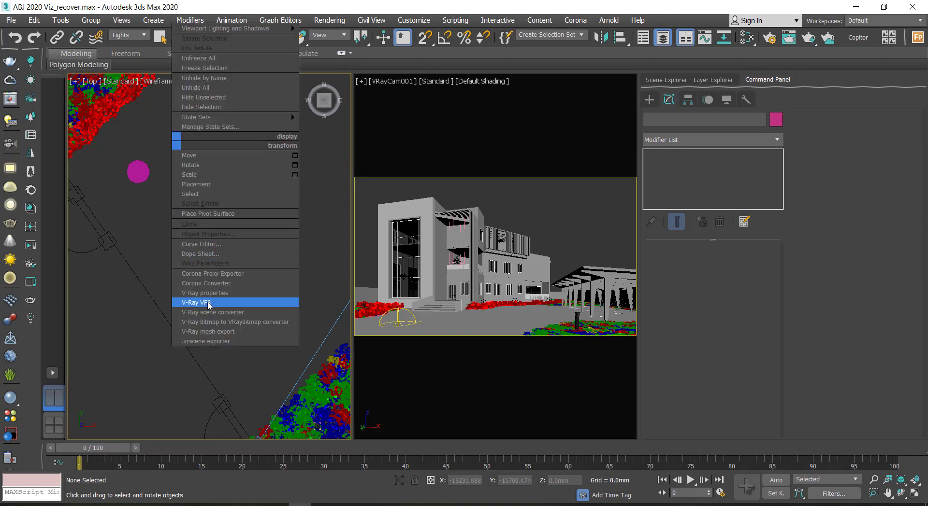
left_click(209, 304)
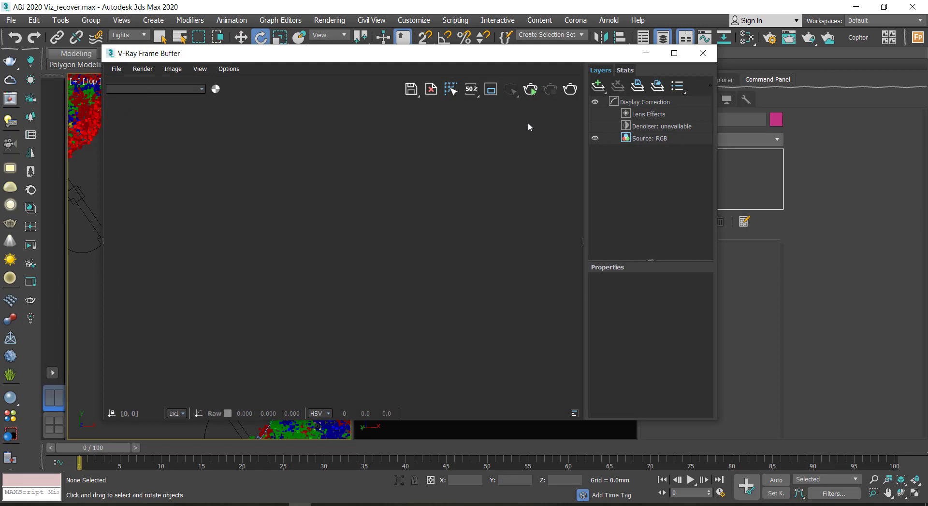
left_click(531, 90)
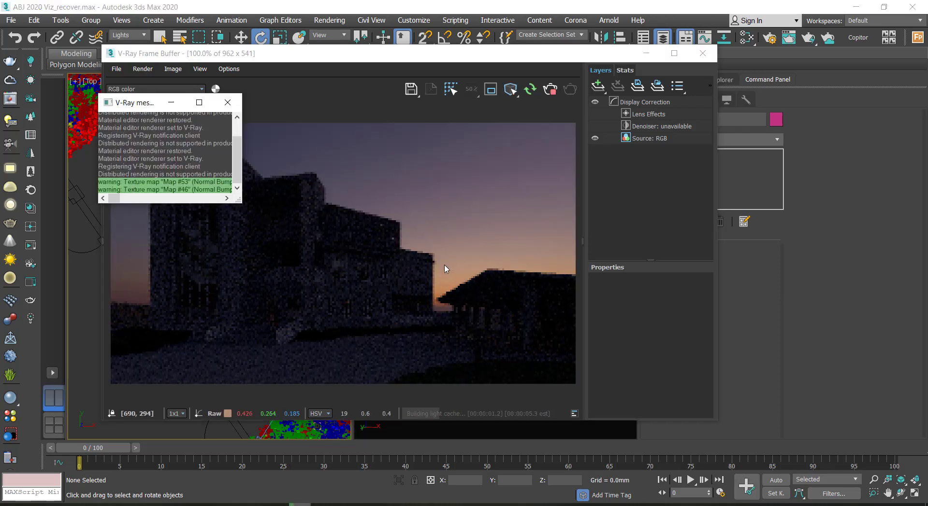
left_click(447, 273)
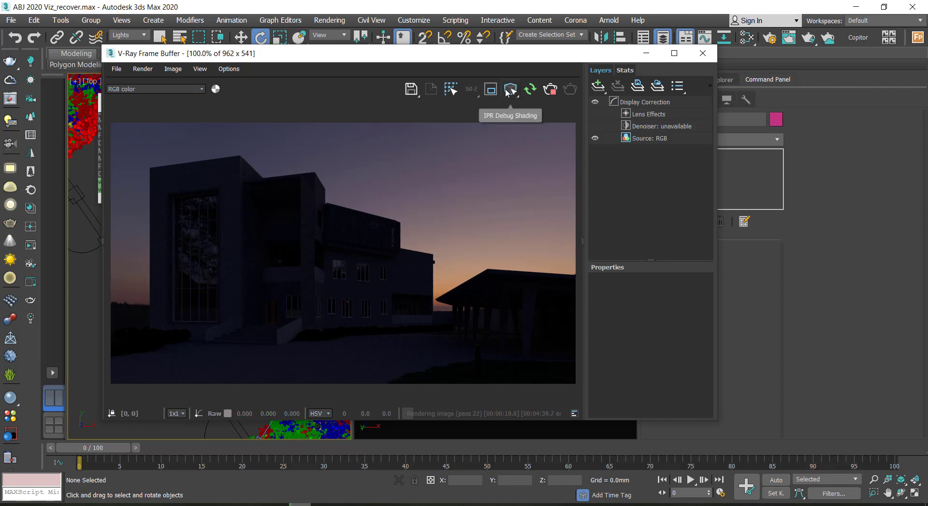
Switch the interactive render's debug shading to Lighting and place the frame buffer clear of the Top view
left_click(506, 92)
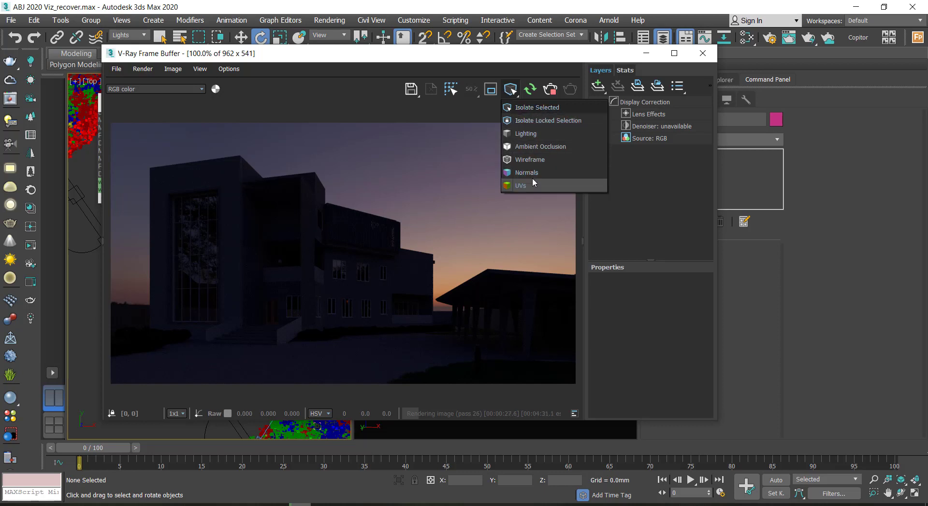
left_click(529, 135)
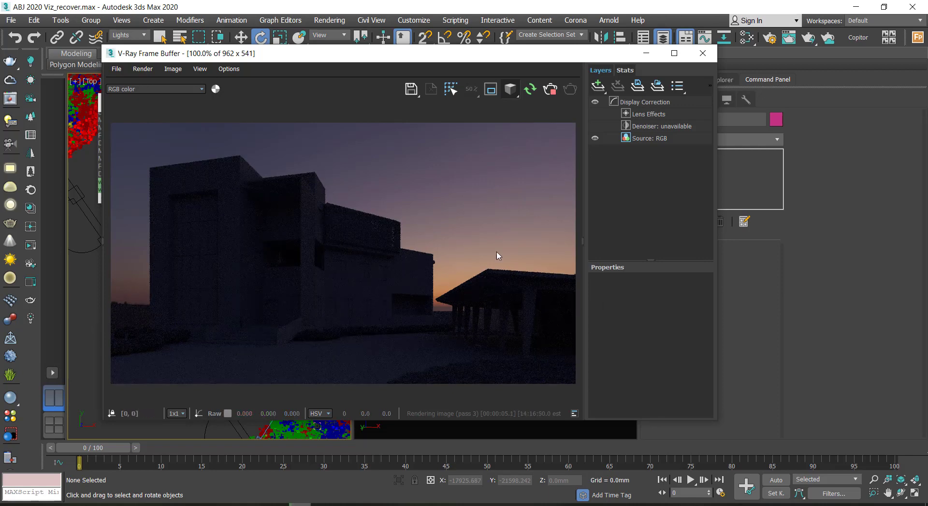
left_click_drag(360, 56, 697, 72)
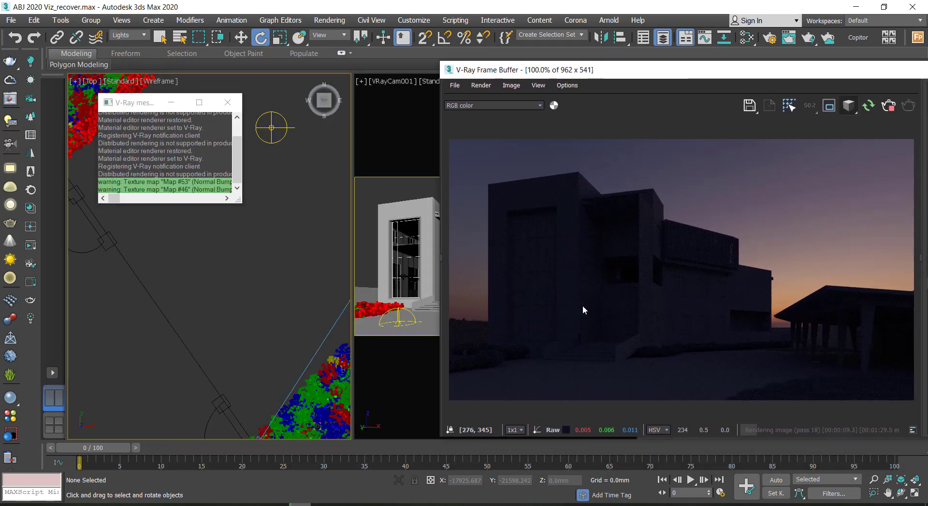
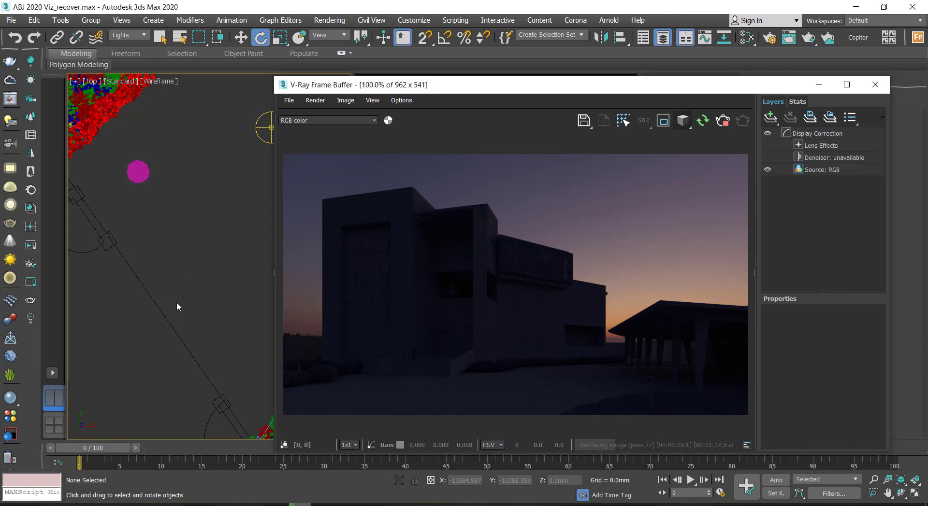
Select the dome light in the Top view and lock its texture to the icon
scroll(176, 303, "down", 5)
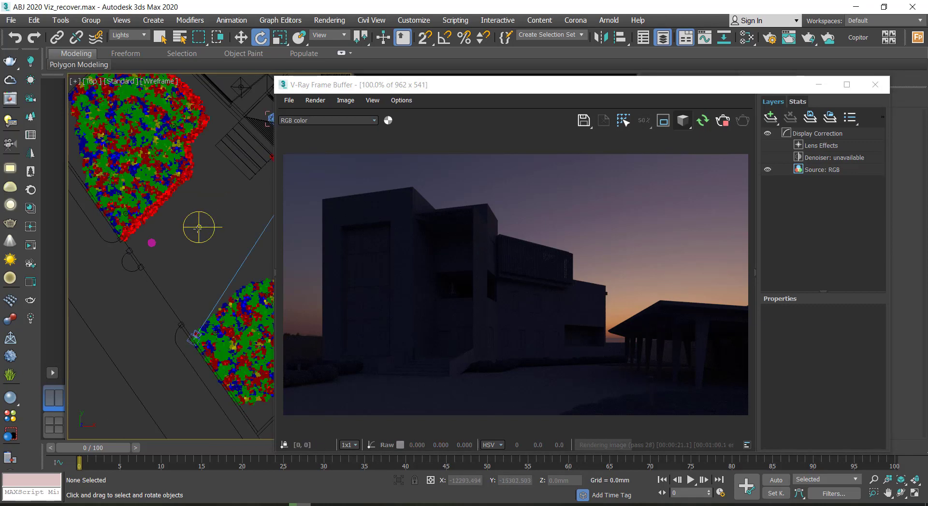
left_click(199, 228)
left_click_drag(707, 93, 433, 119)
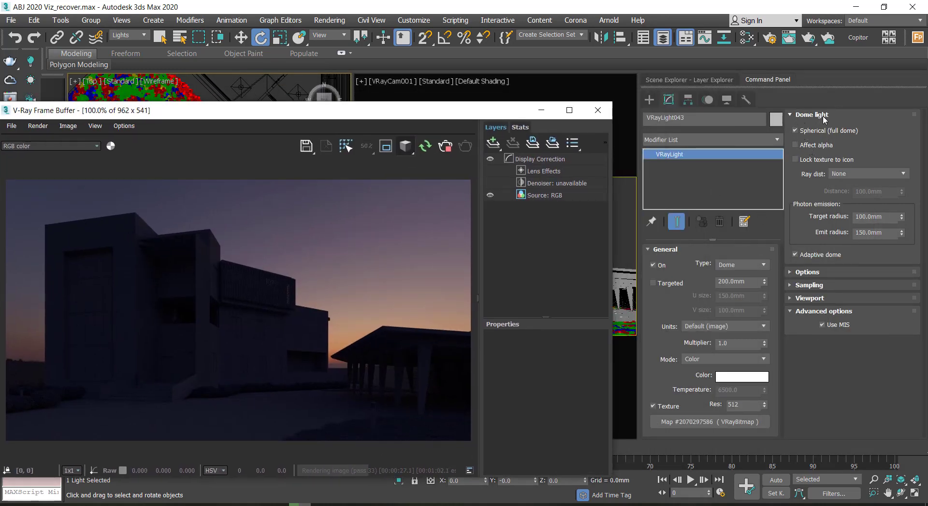
left_click(794, 160)
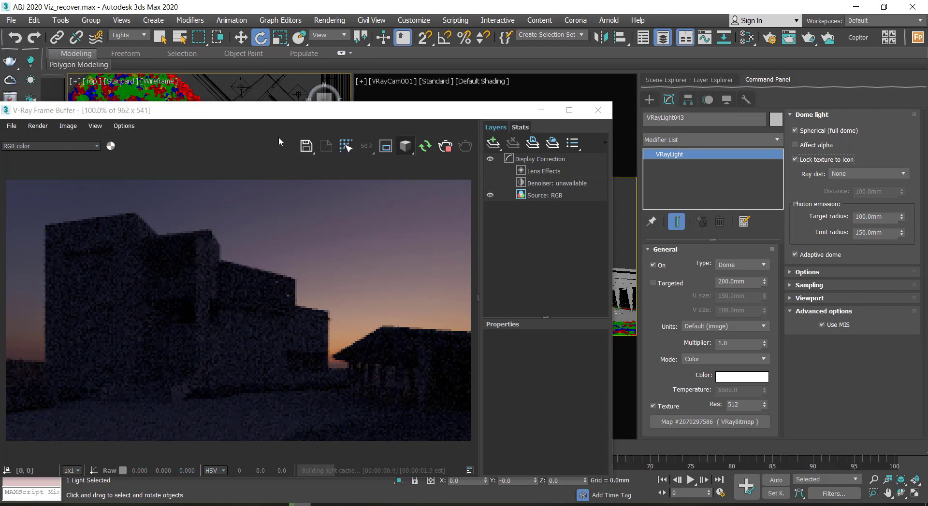
Rotate the dome light about its Z axis to about 113 degrees, checking the sky and lighting in the interactive render
left_click_drag(279, 110, 665, 100)
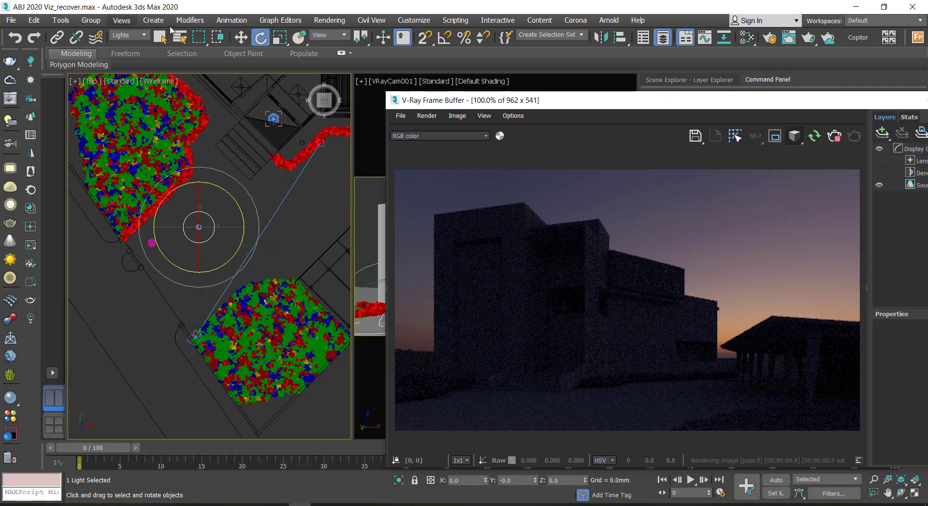
left_click(218, 189)
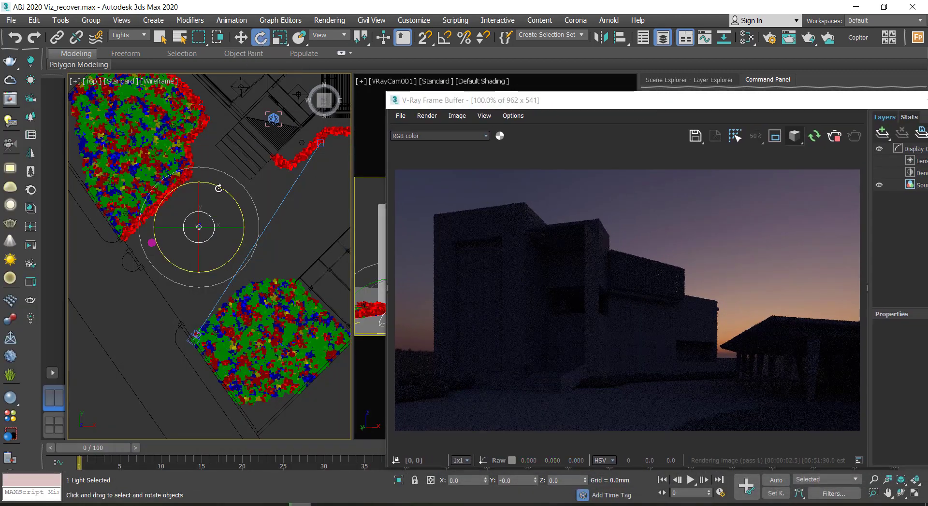
scroll(242, 264, "up", 5)
left_click_drag(152, 197, 181, 173)
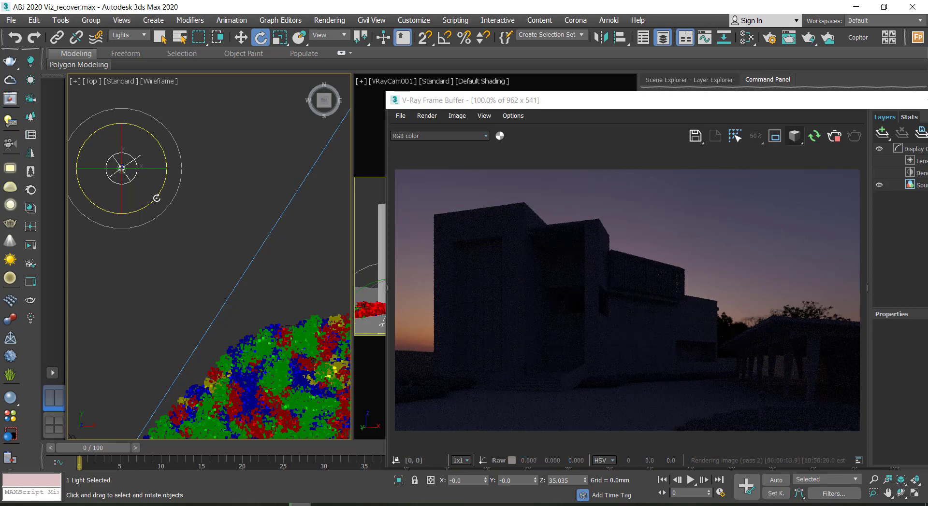
left_click_drag(157, 197, 174, 181)
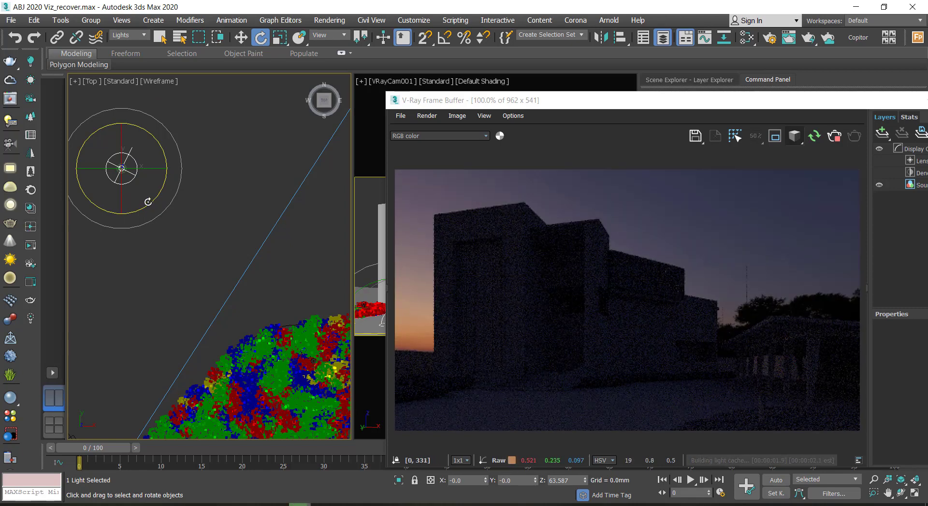
left_click_drag(149, 202, 176, 163)
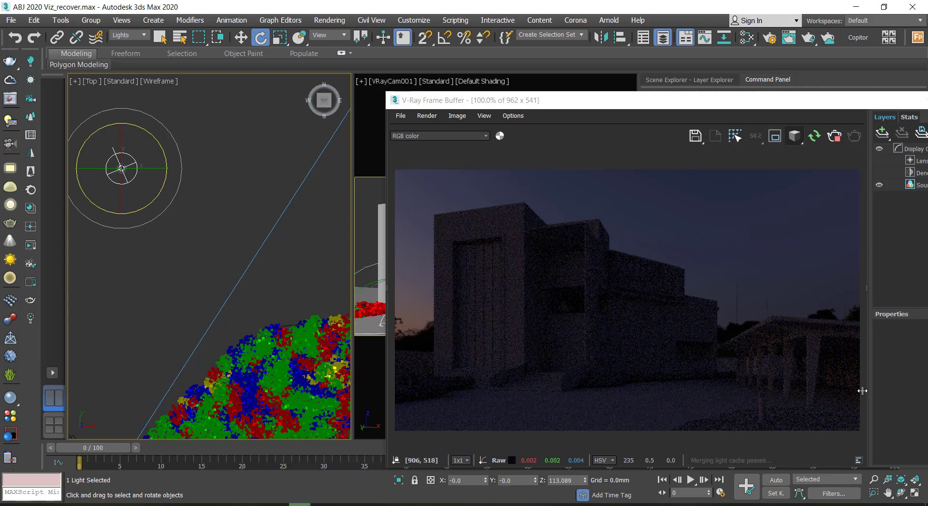
Turn off the Lighting debug shading so the interactive render uses the full scene materials
left_click_drag(660, 102, 521, 30)
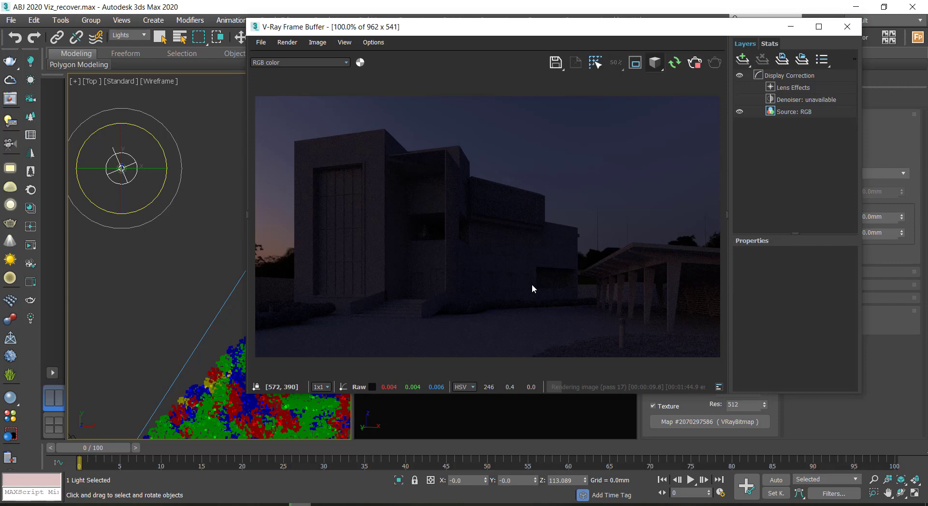
left_click(655, 63)
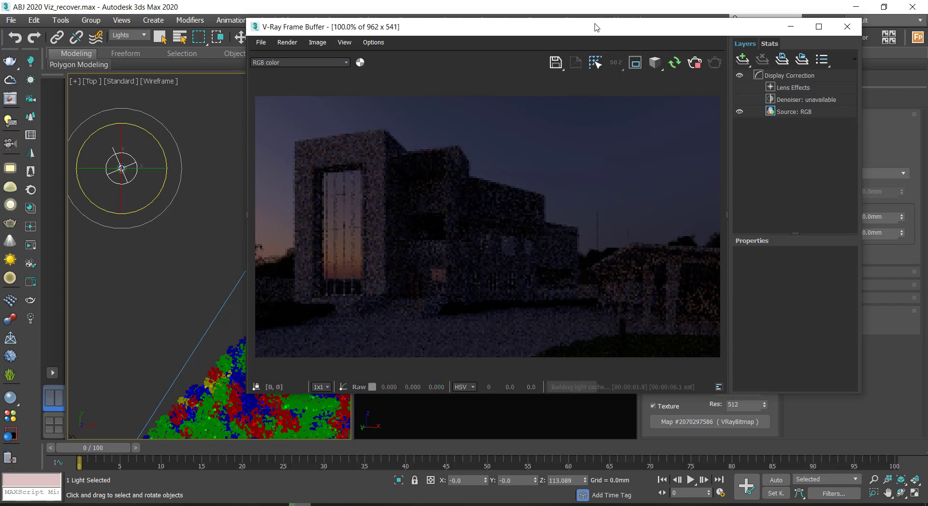
left_click_drag(587, 27, 259, 86)
Enable the material override in V-Ray's global switches and assign a new VRayMtl as the override material
left_click(771, 41)
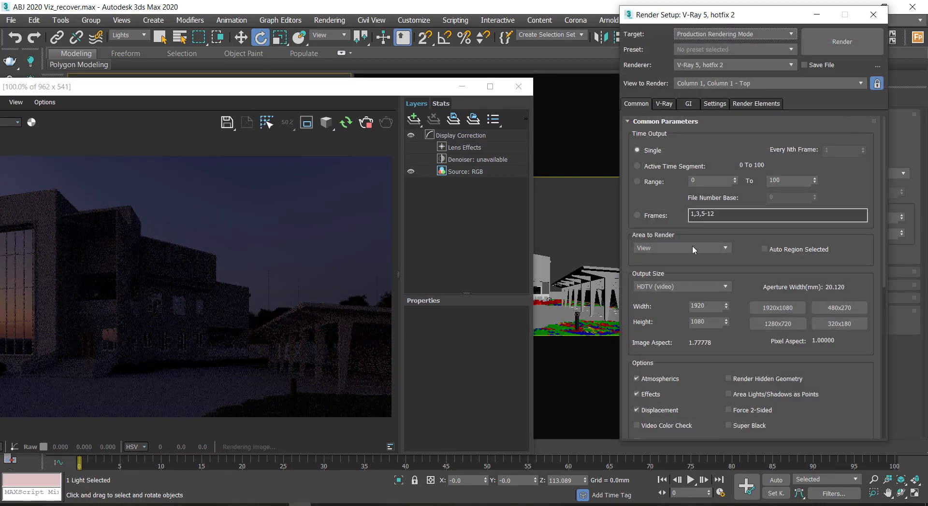
left_click(664, 103)
left_click(647, 135)
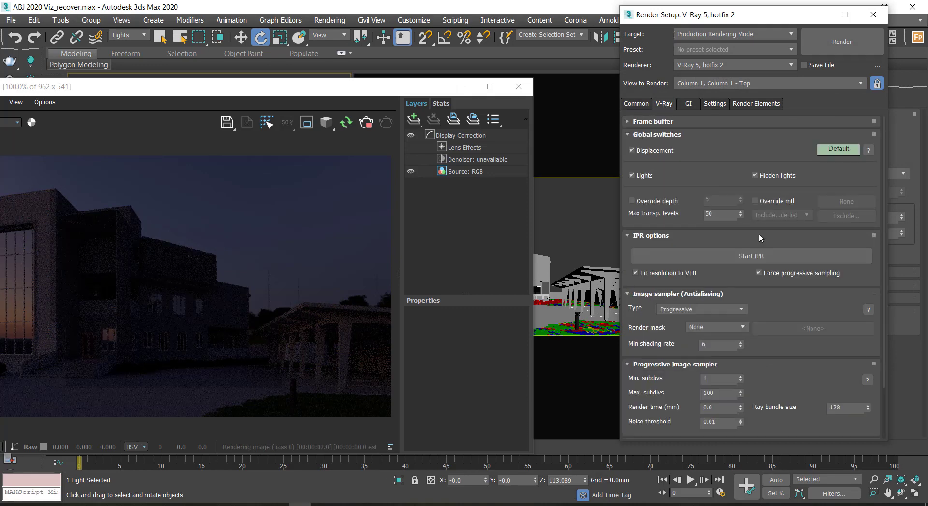
left_click(754, 202)
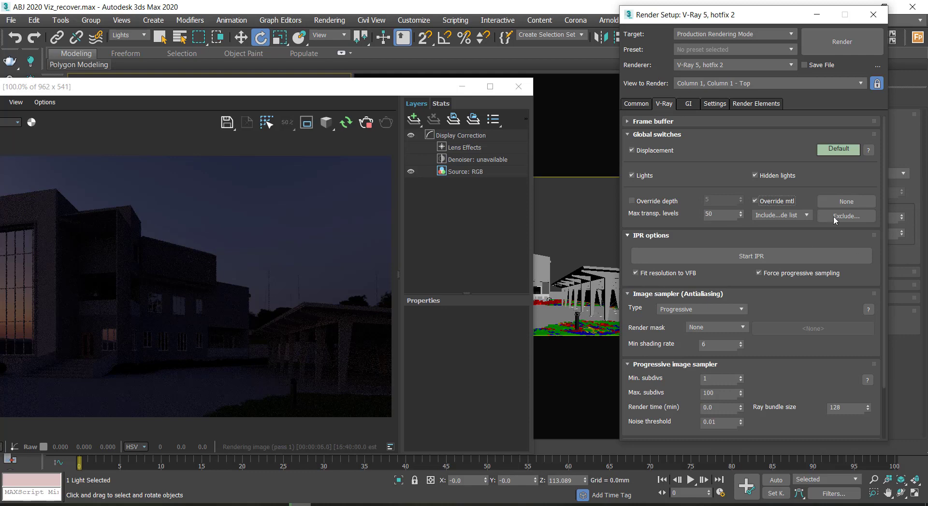
left_click(846, 201)
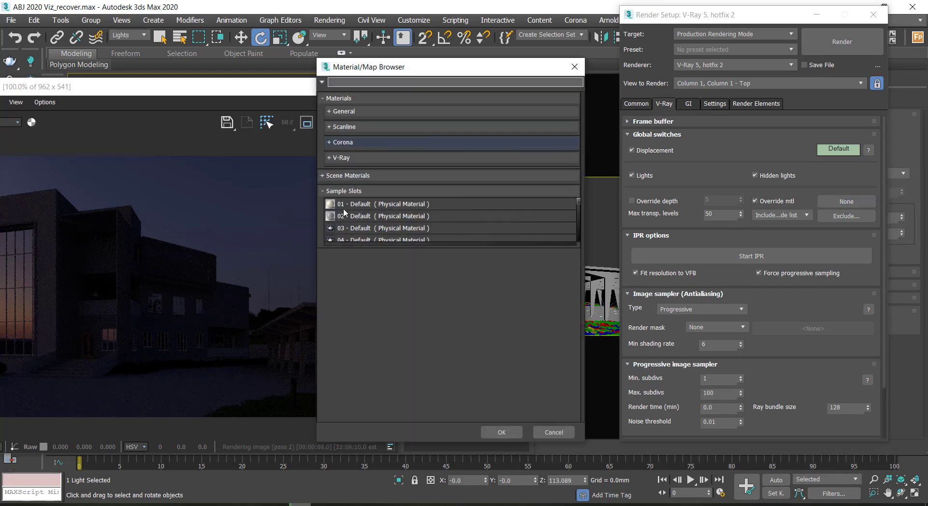
left_click(341, 158)
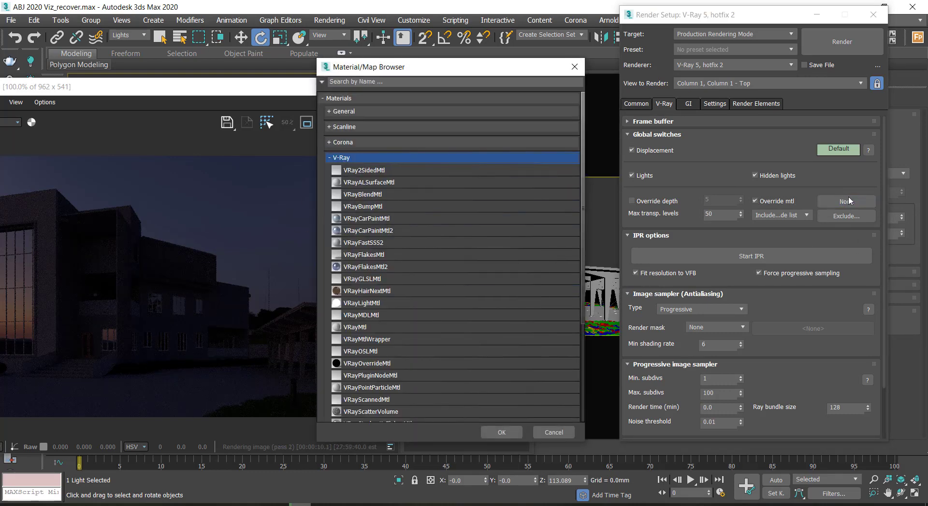
left_click(359, 330)
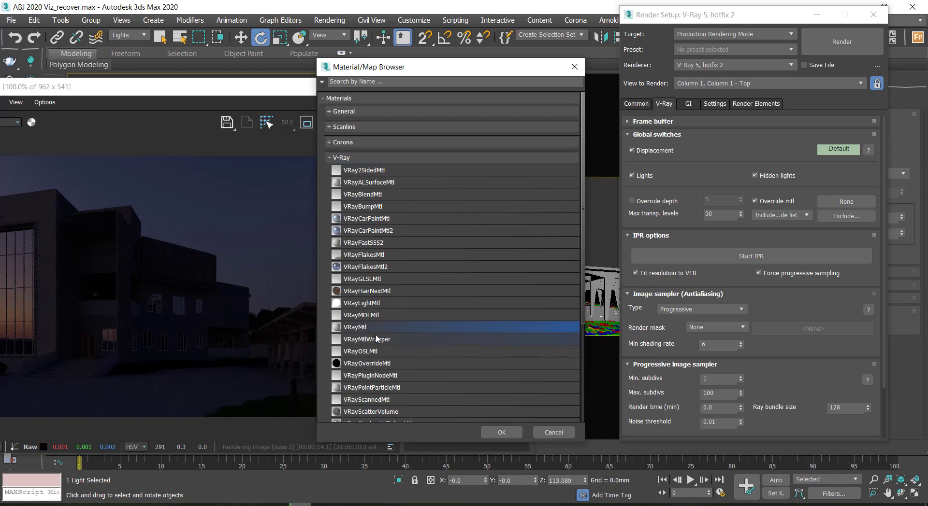
left_click(502, 431)
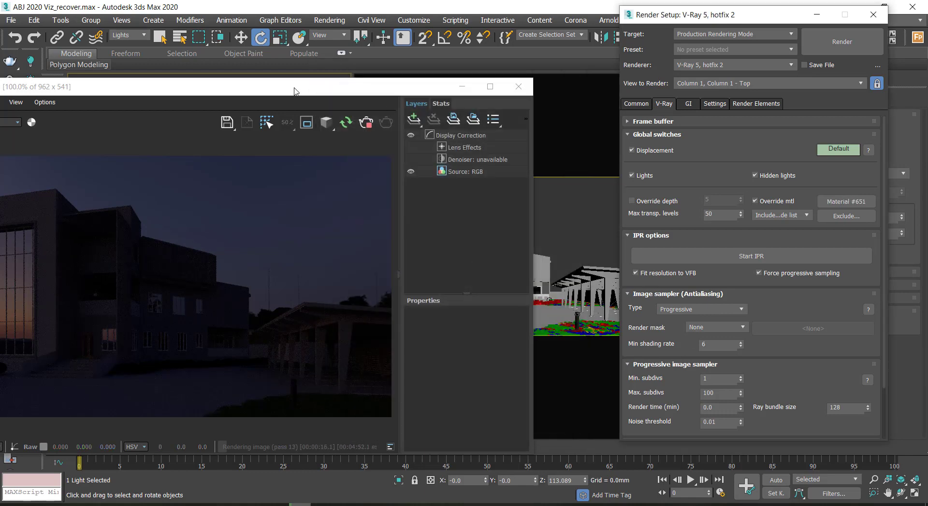
left_click_drag(286, 92, 368, 57)
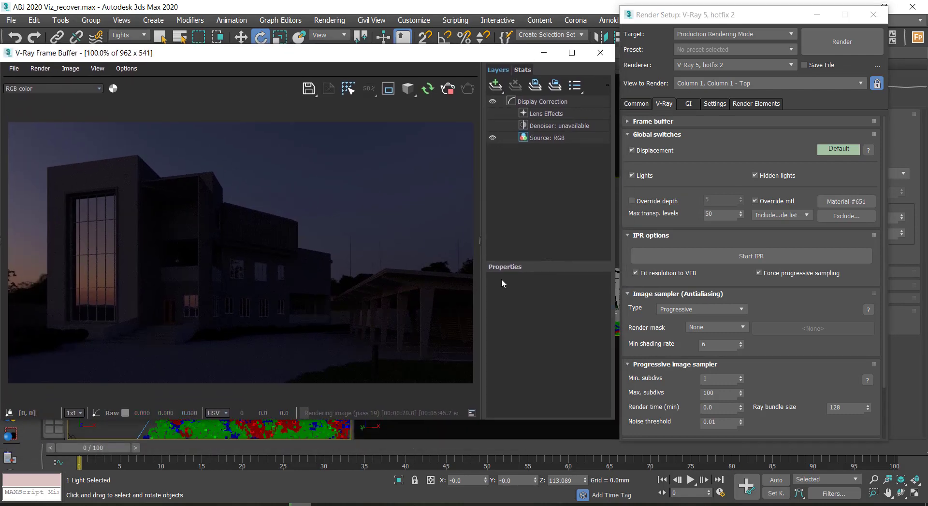
Exclude all System Panel Glazed objects and all objects whose names start with "windows" from the material override
left_click(841, 215)
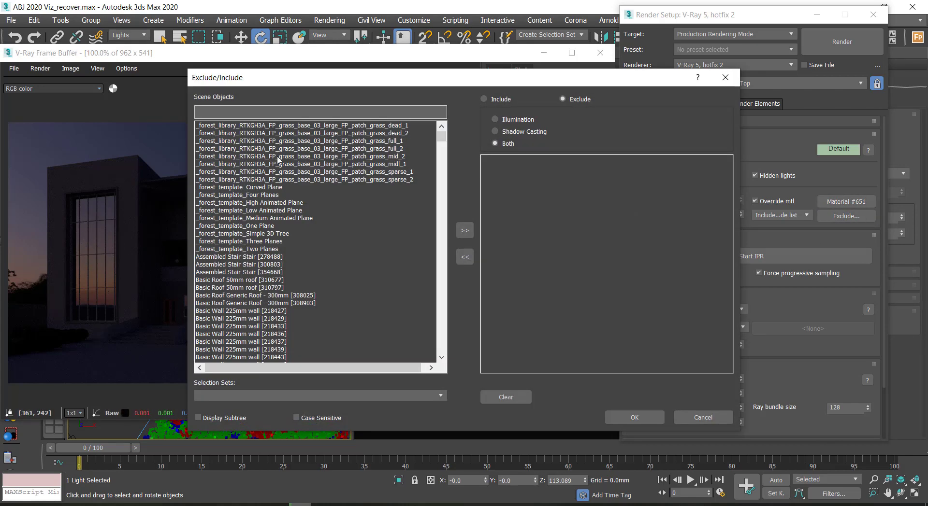
type("syste")
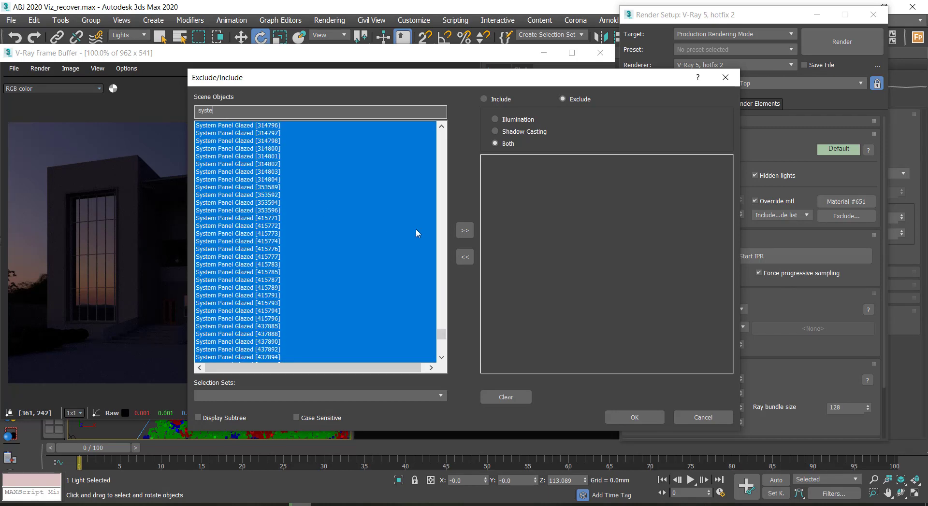
left_click(466, 231)
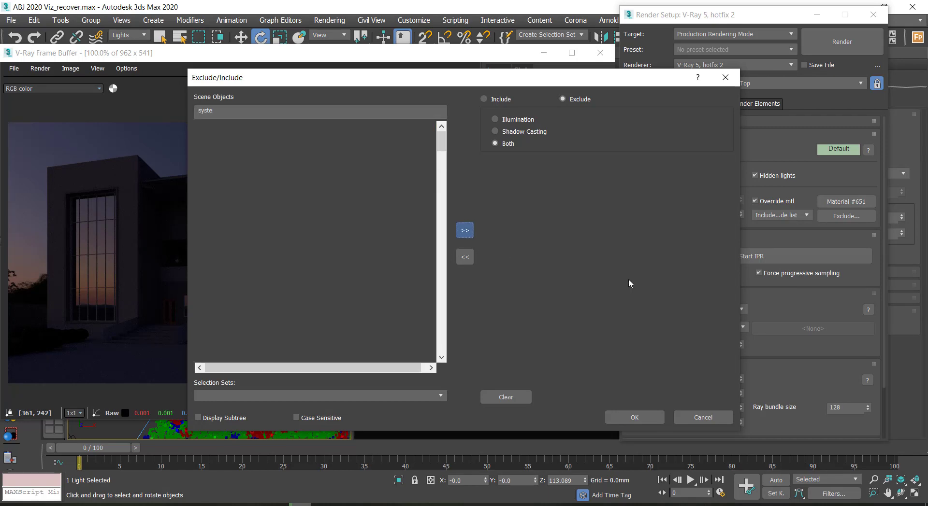
left_click(222, 116)
type("windows")
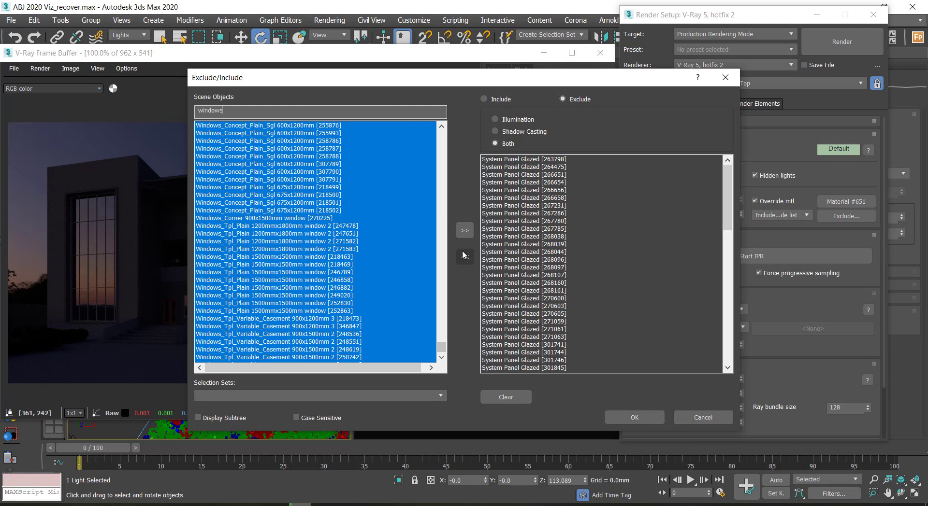
left_click(464, 230)
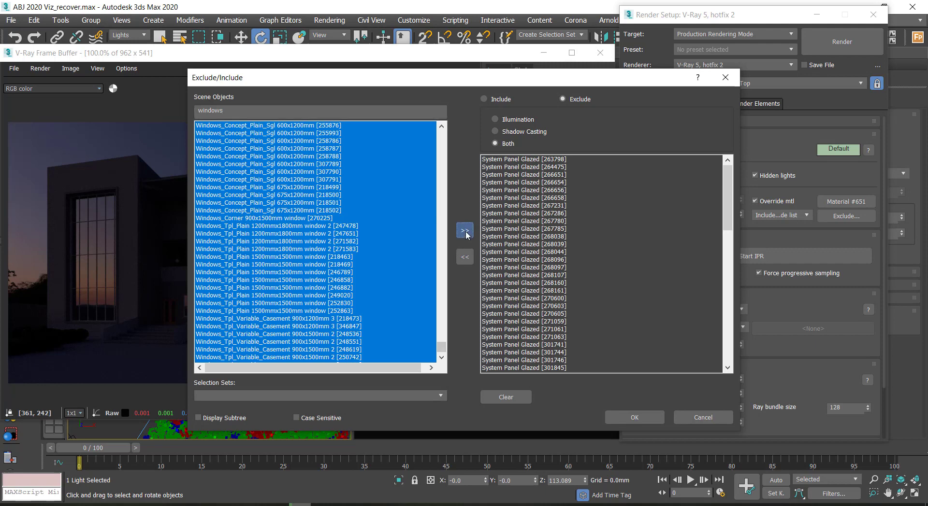
left_click(634, 416)
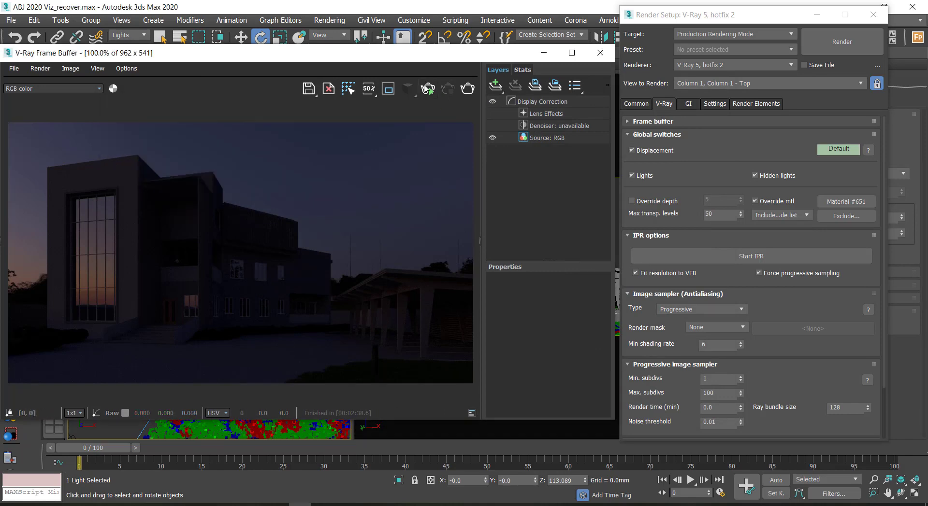
Restart the interactive render with the material override and arrange the frame buffer beside the dome light in the Top view
key("shift+q")
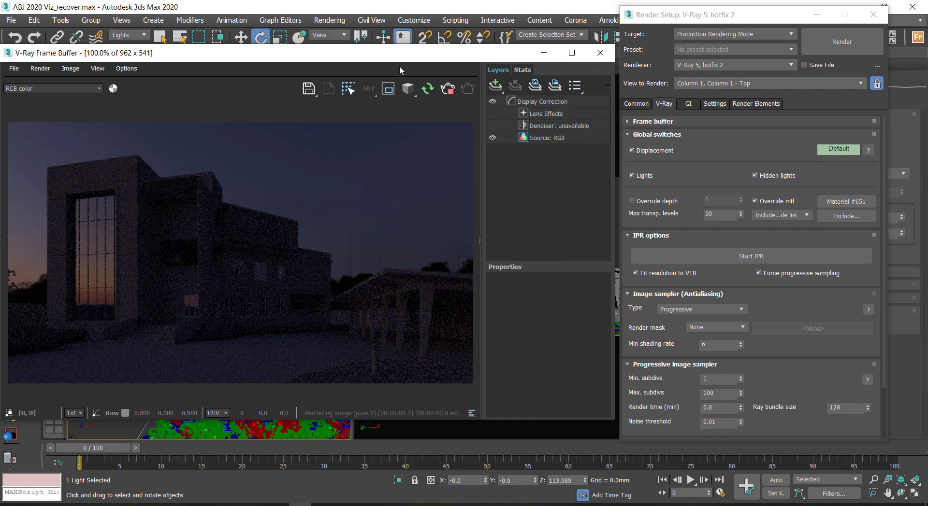
left_click_drag(390, 61, 747, 58)
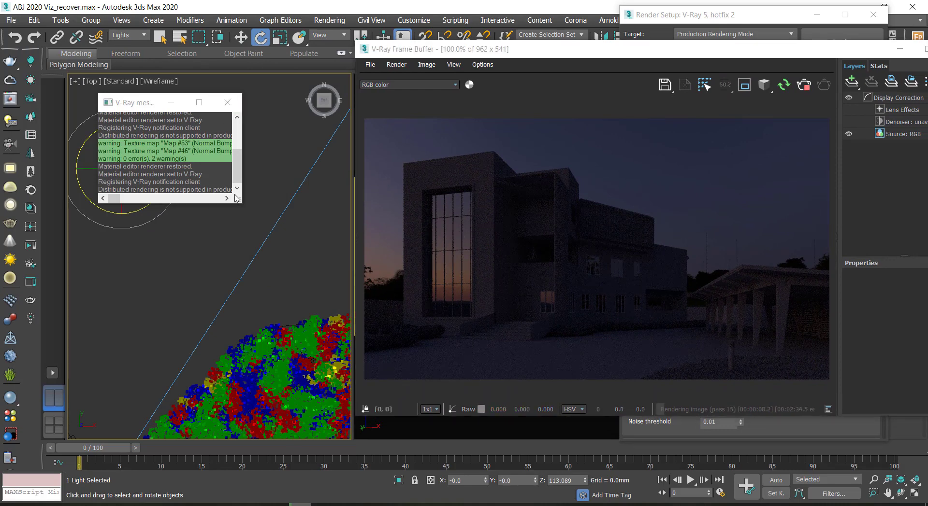
scroll(157, 168, "up", 2)
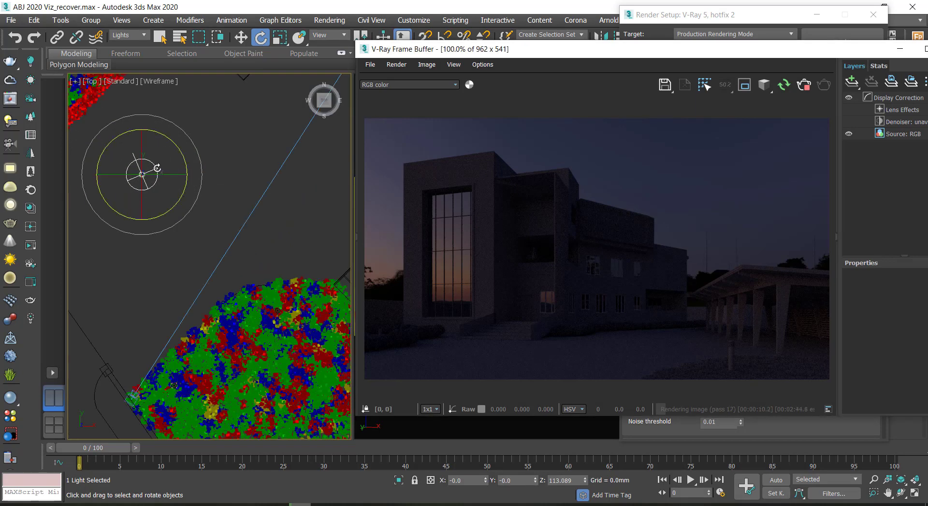
Rotate the dome light about its vertical axis in the Top view to about 142 degrees
left_click_drag(182, 165, 176, 147)
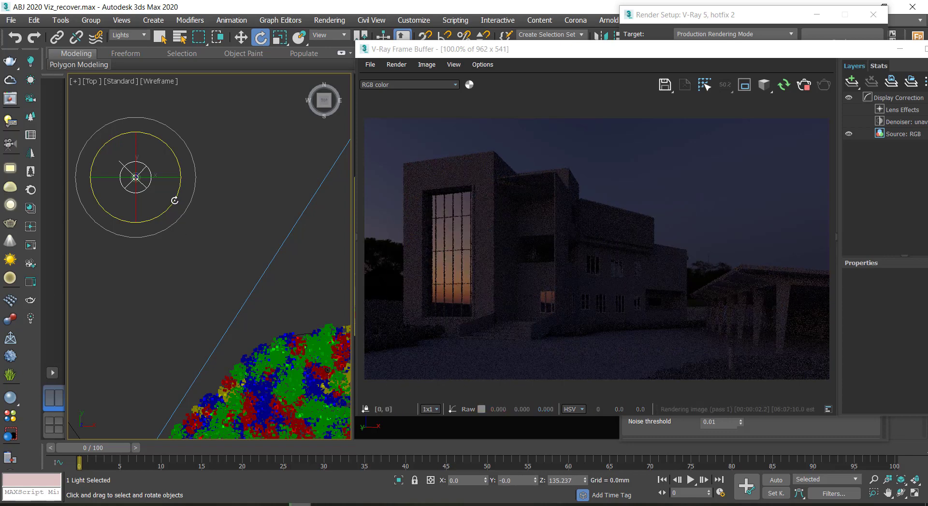
left_click_drag(174, 199, 315, 277)
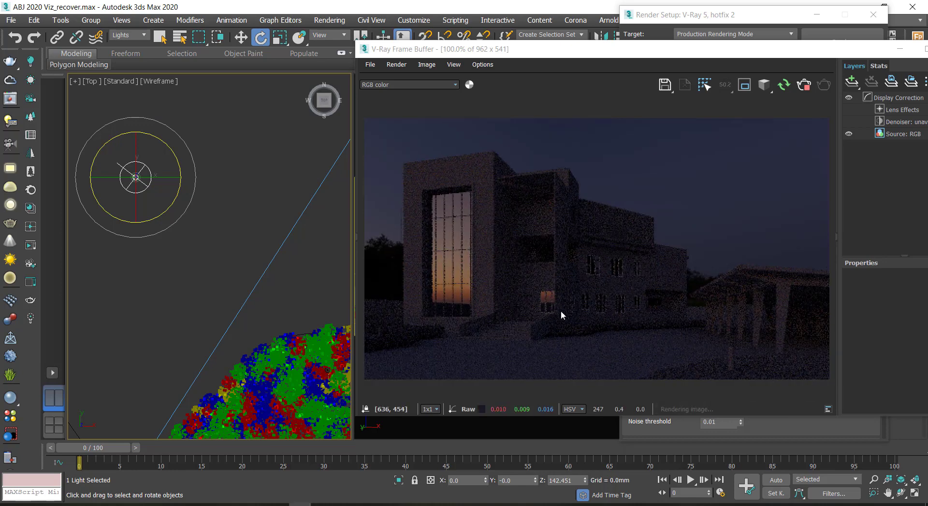
Bring the dome light's parameters into view beside the frame buffer and set its multiplier to 10
left_click_drag(689, 53, 394, 70)
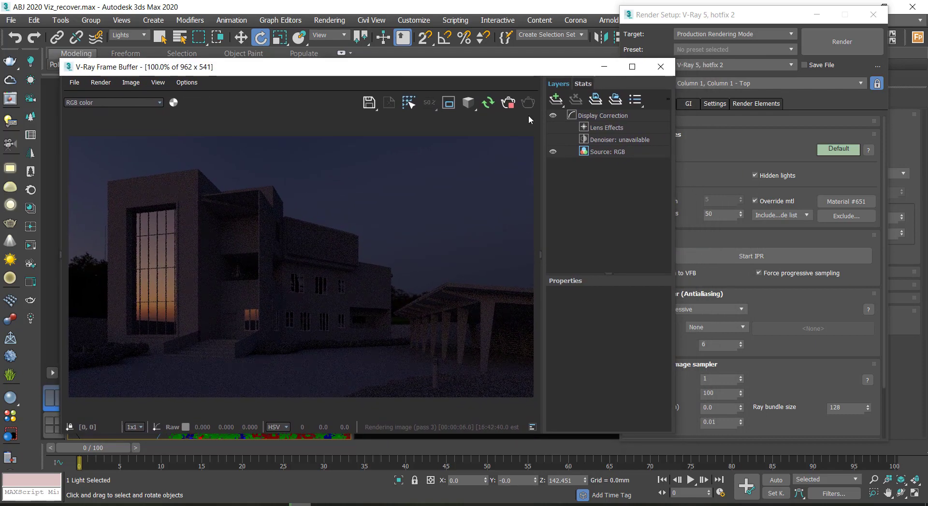
left_click(795, 79)
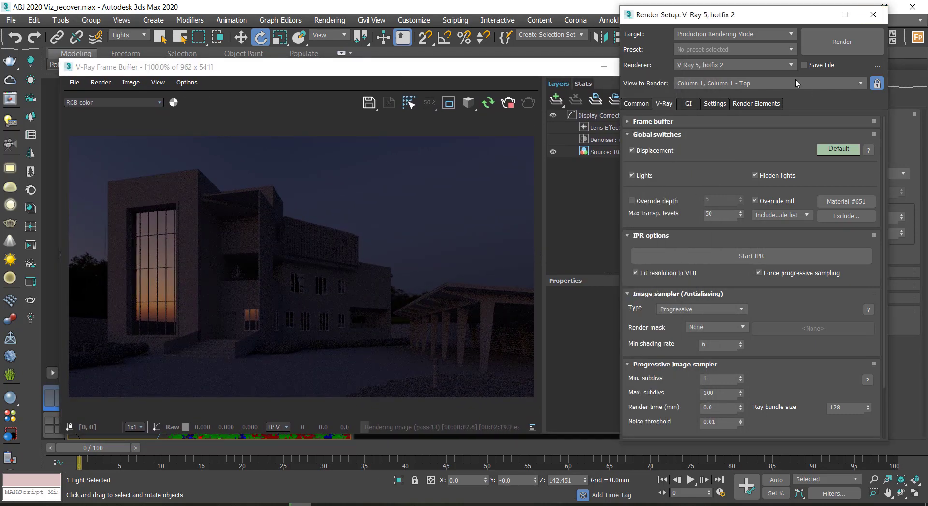
key("F10")
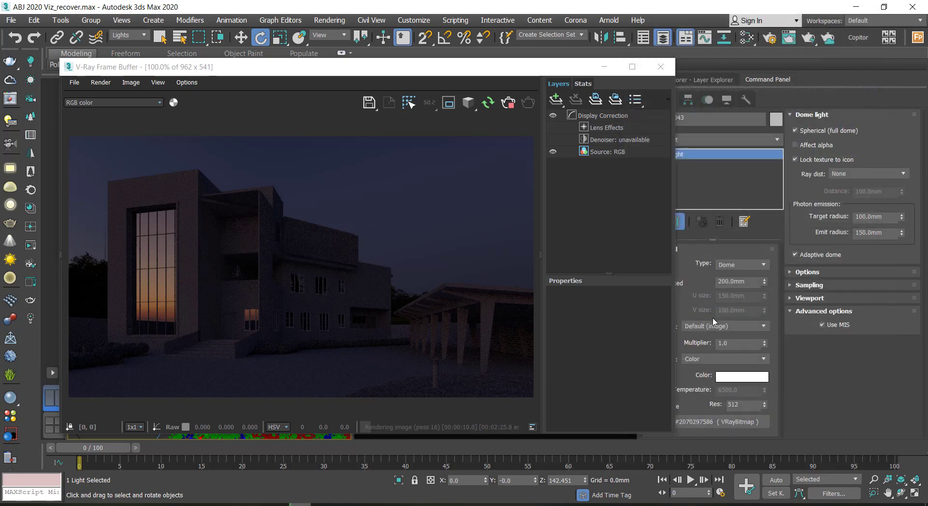
left_click_drag(563, 72, 508, 78)
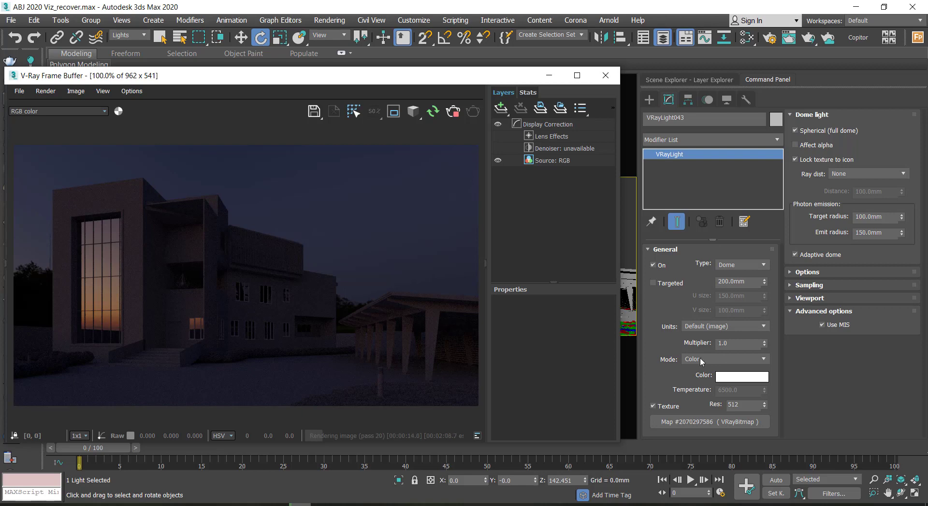
left_click(731, 345)
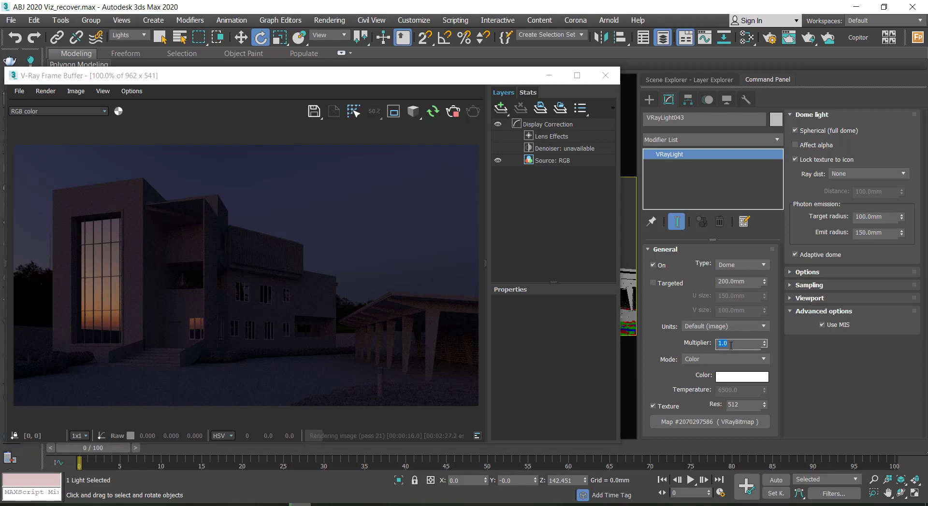
key("Return")
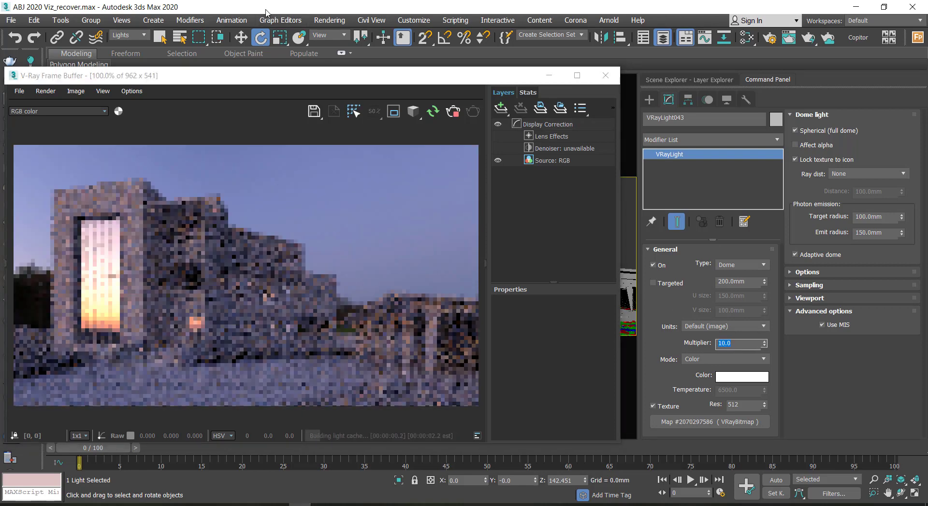
Set the dome light's multiplier to 5 and reposition the frame buffer to check the render
left_click_drag(266, 77, 292, 62)
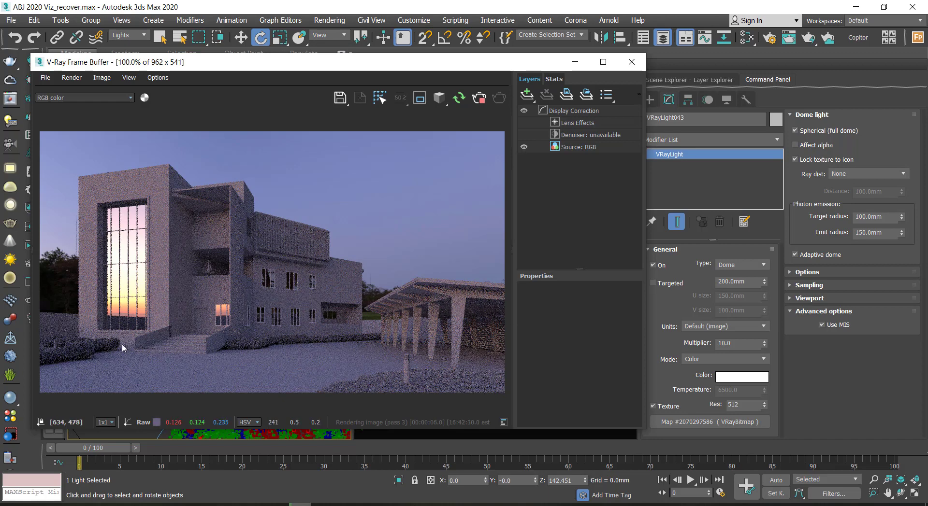
left_click(733, 344)
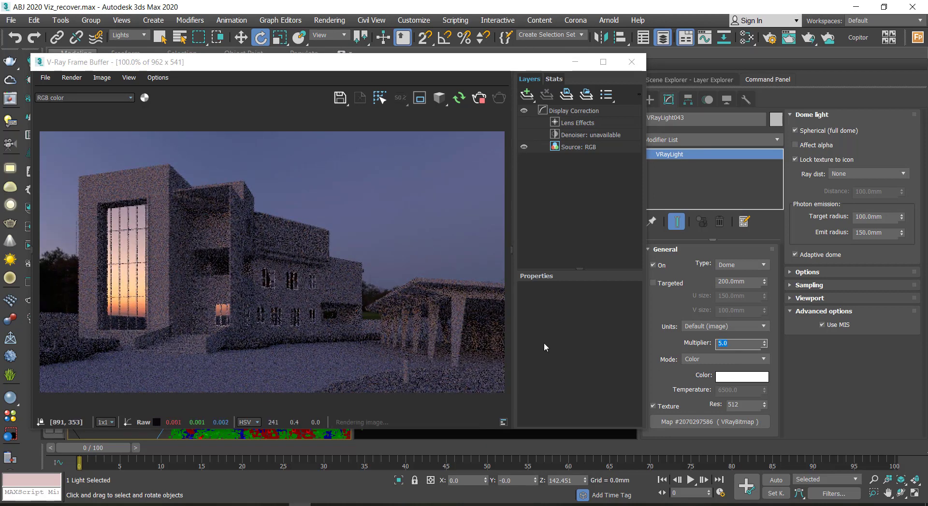
left_click_drag(335, 71, 332, 53)
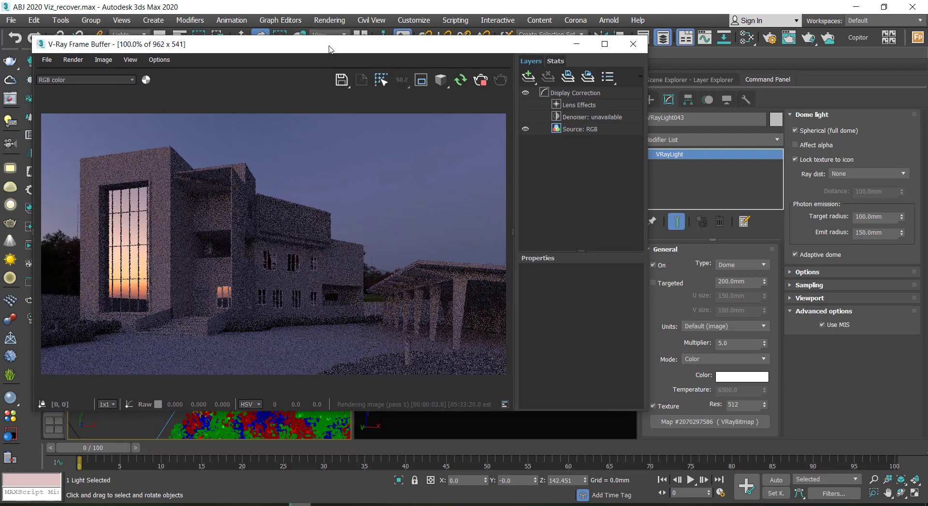
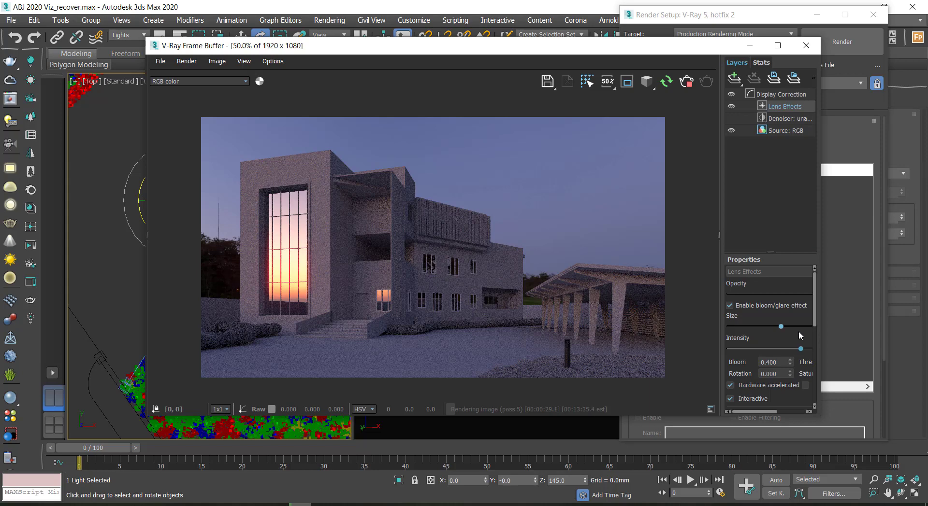
Widen the frame buffer to show the Lens Effects values and set the bloom/glare intensity to 10
left_click_drag(822, 313, 869, 313)
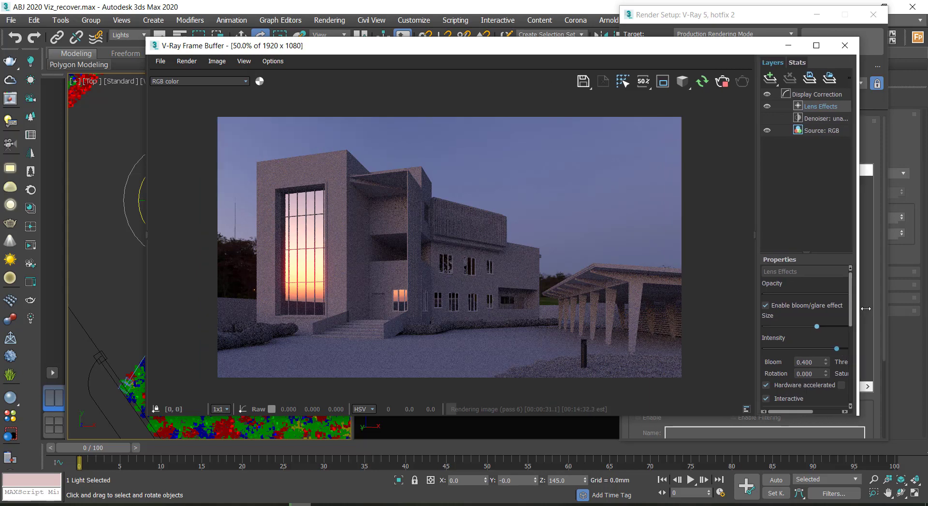
left_click_drag(719, 277, 728, 277)
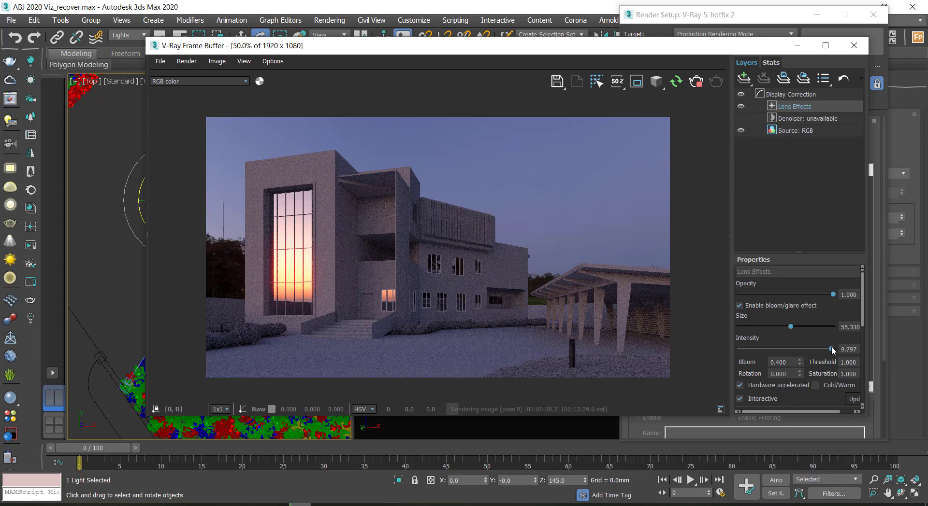
left_click(836, 347)
left_click_drag(728, 320, 719, 321)
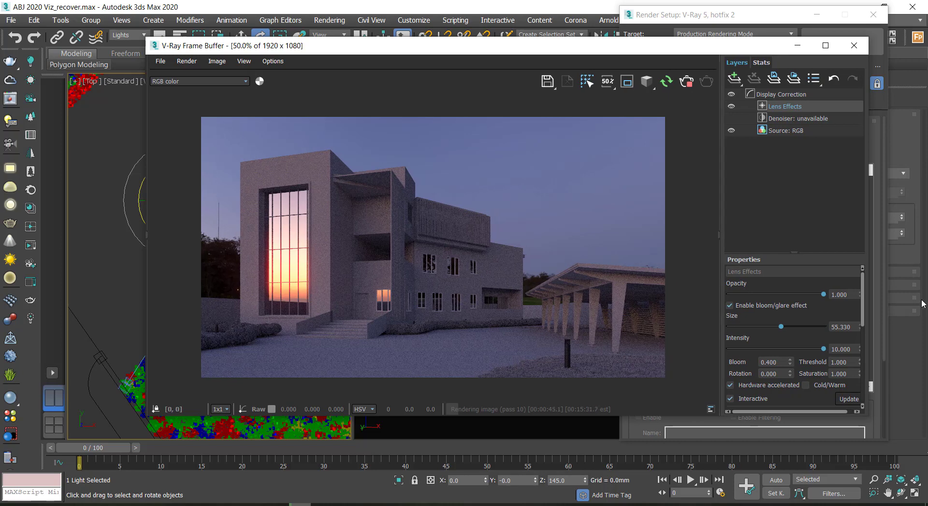
Enable lens scratches and lens dust for the Lens Effects layer
left_click_drag(864, 306, 861, 344)
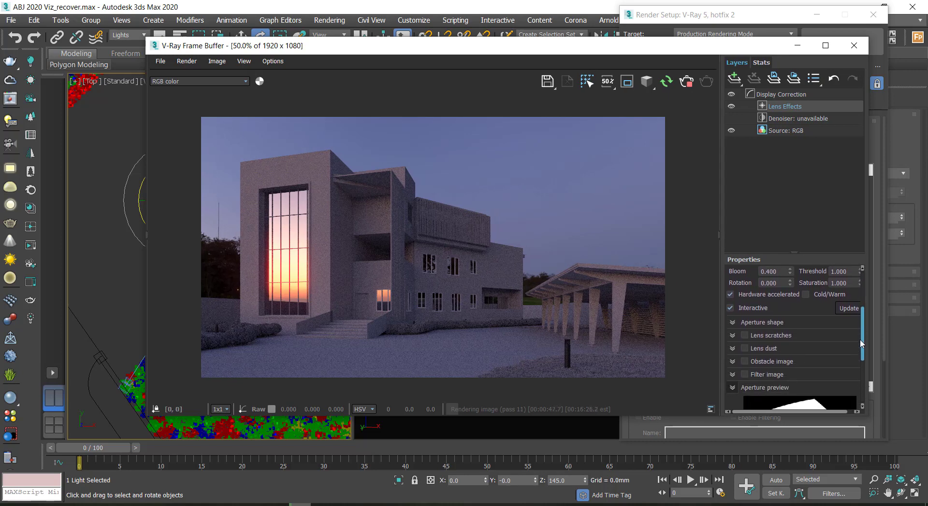
left_click(745, 335)
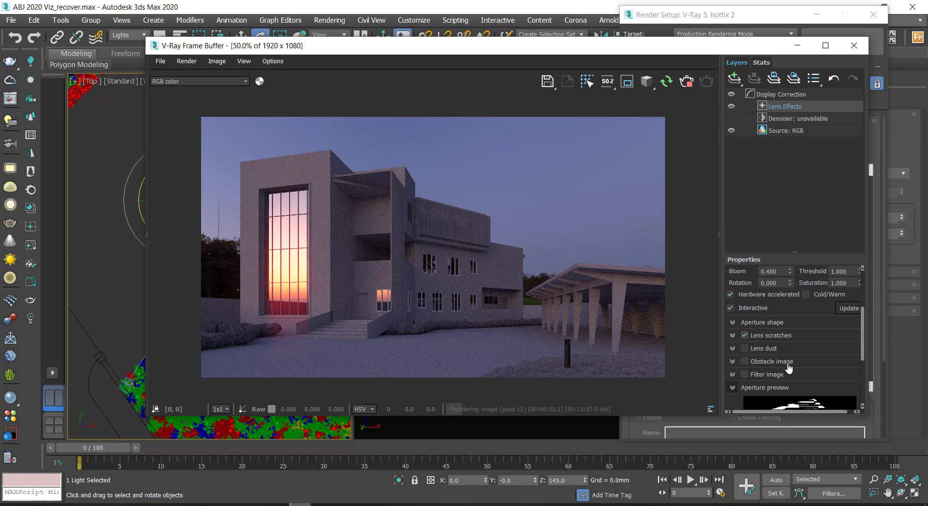
left_click(745, 349)
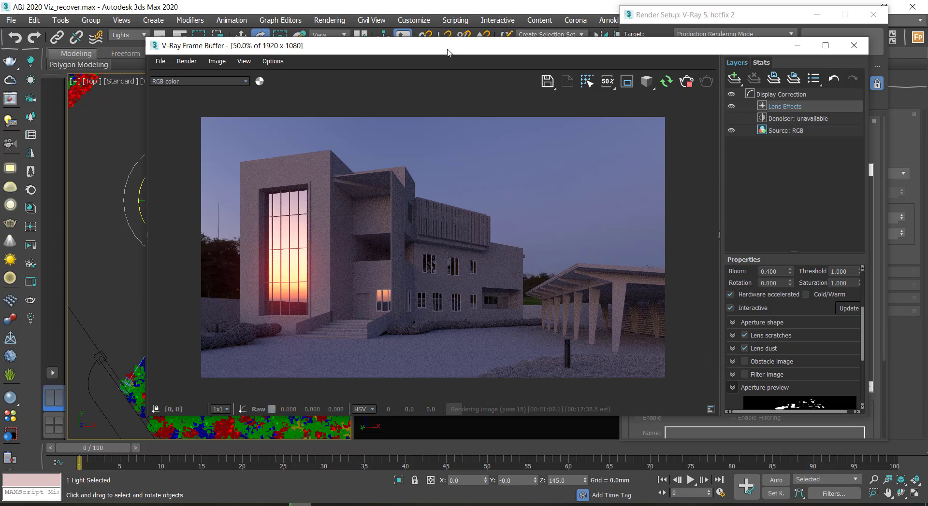
Add a Filmic tonemap correction layer to the rendered image
left_click_drag(447, 50, 384, 53)
left_click(678, 87)
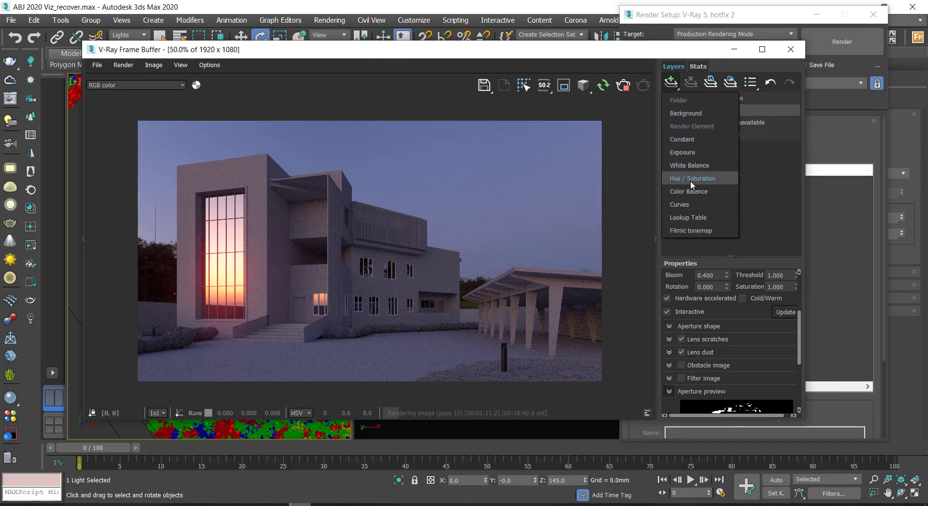
left_click(690, 230)
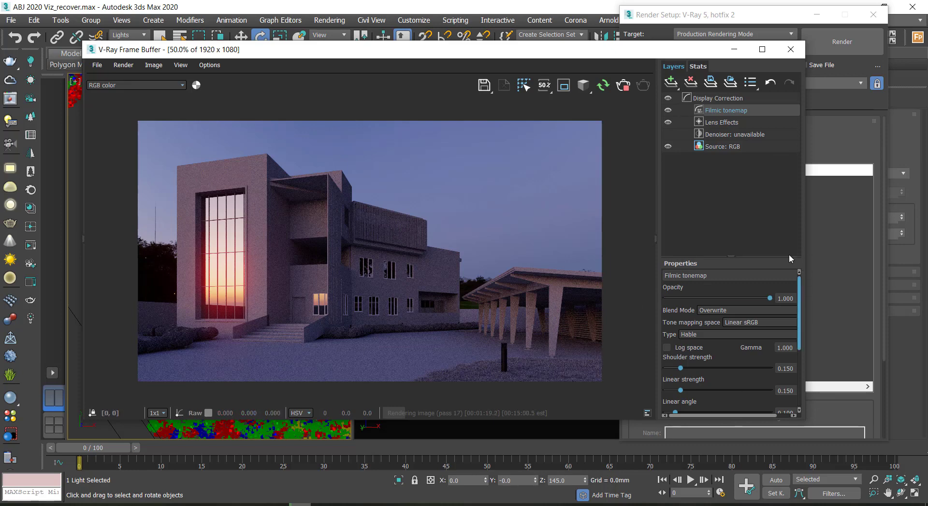
Set the Filmic tonemap's white point to 1.0 and fine-tune its toe and shoulder strength
left_click_drag(655, 42, 656, 5)
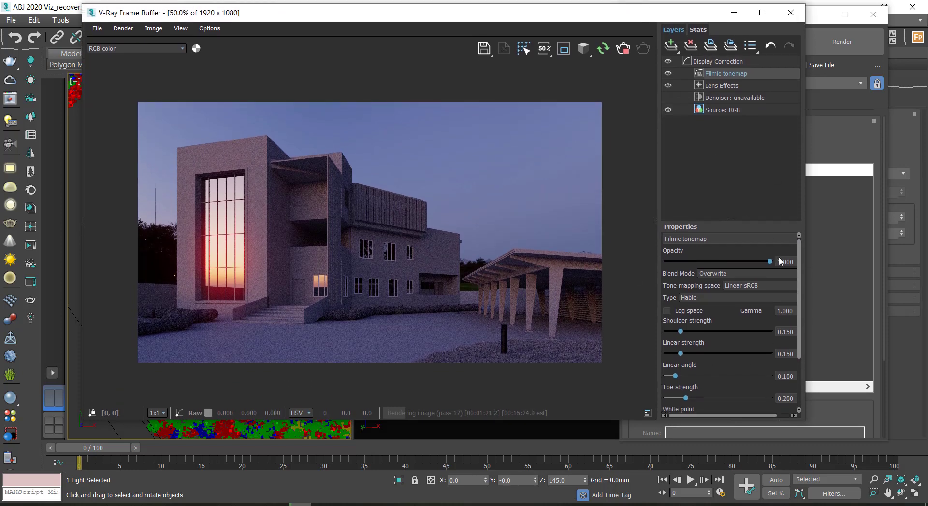
left_click_drag(801, 303, 800, 337)
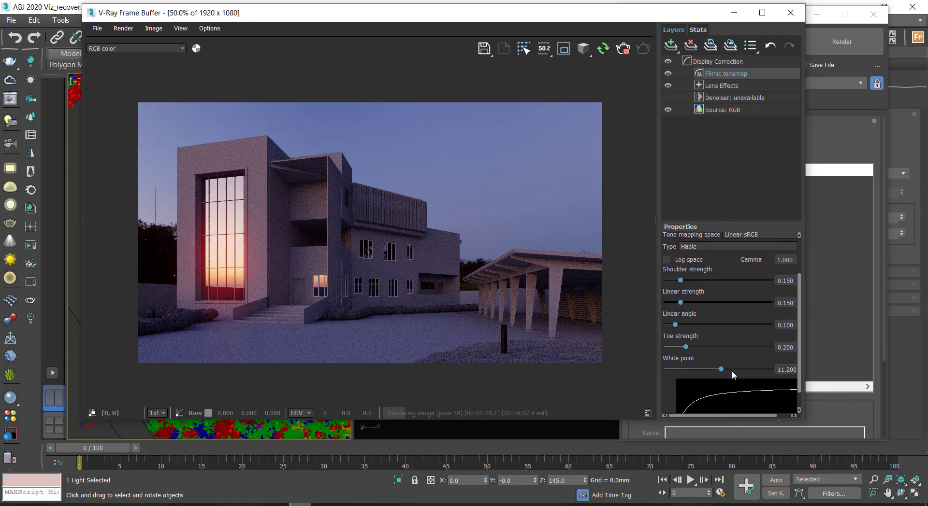
left_click_drag(721, 369, 651, 373)
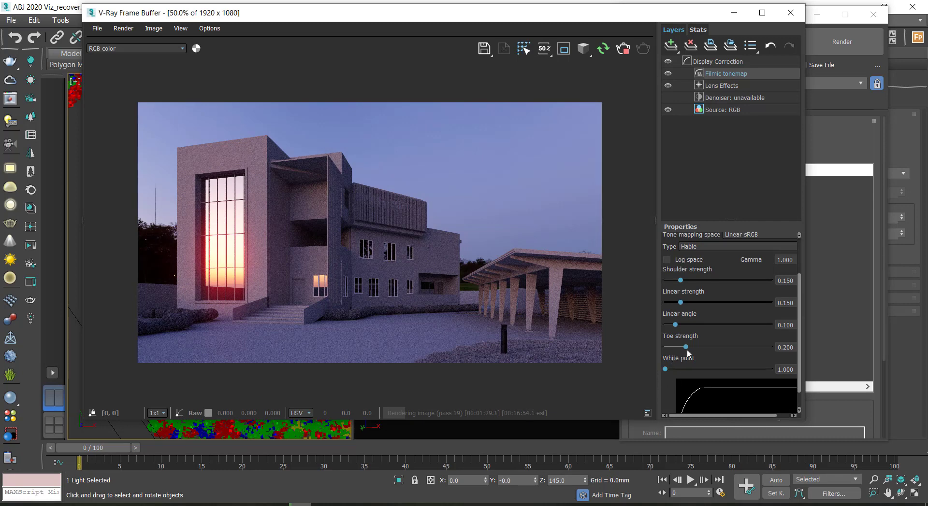
left_click_drag(687, 348, 675, 325)
left_click_drag(684, 282, 691, 281)
left_click(733, 170)
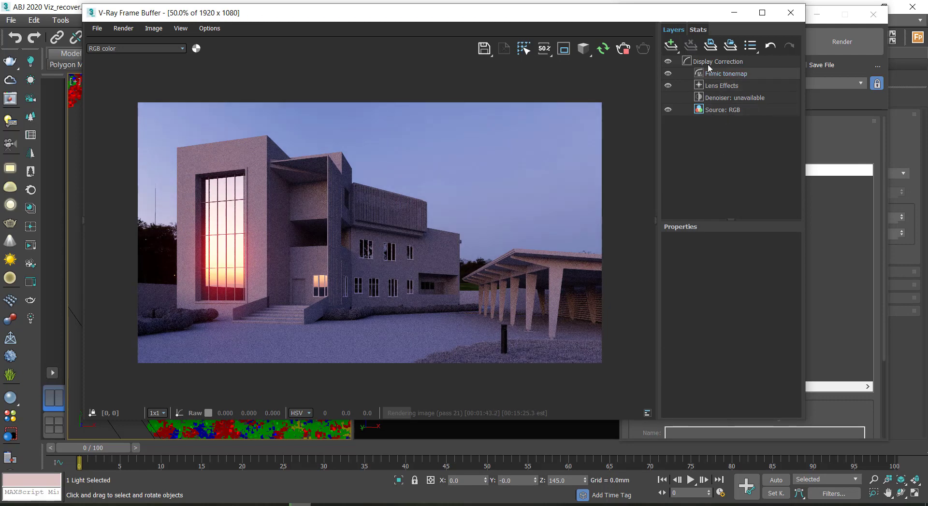
Add a Curves correction layer and shape its master curve into an S-curve with darker shadows and brighter highlights
left_click(670, 45)
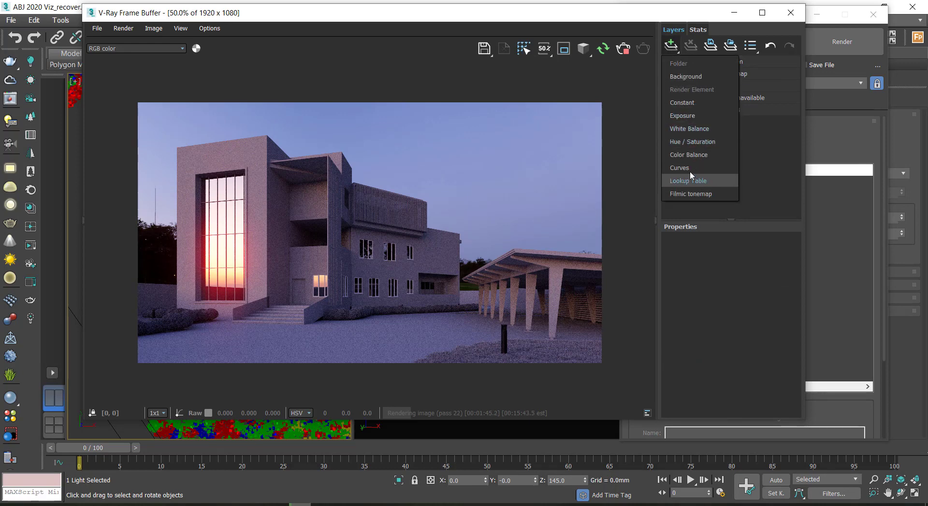
left_click(738, 240)
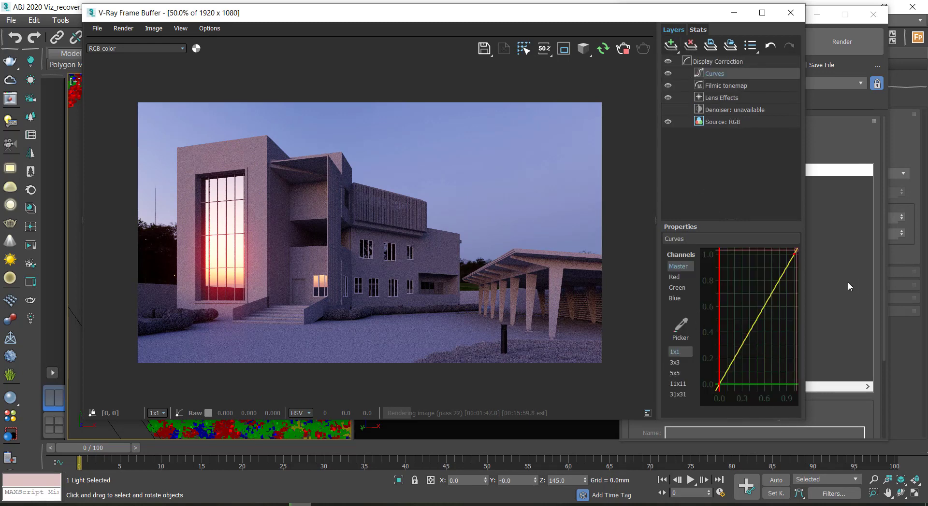
left_click_drag(656, 279, 627, 277)
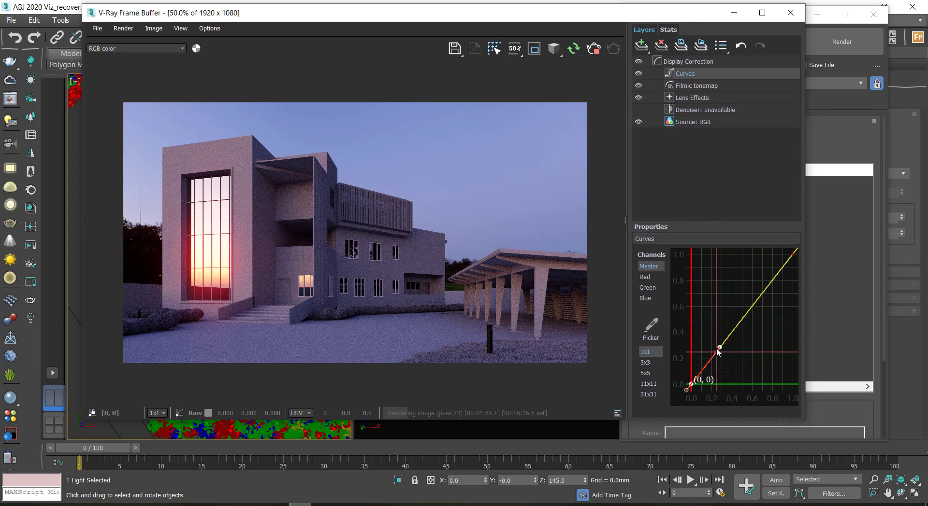
left_click_drag(719, 347, 727, 350)
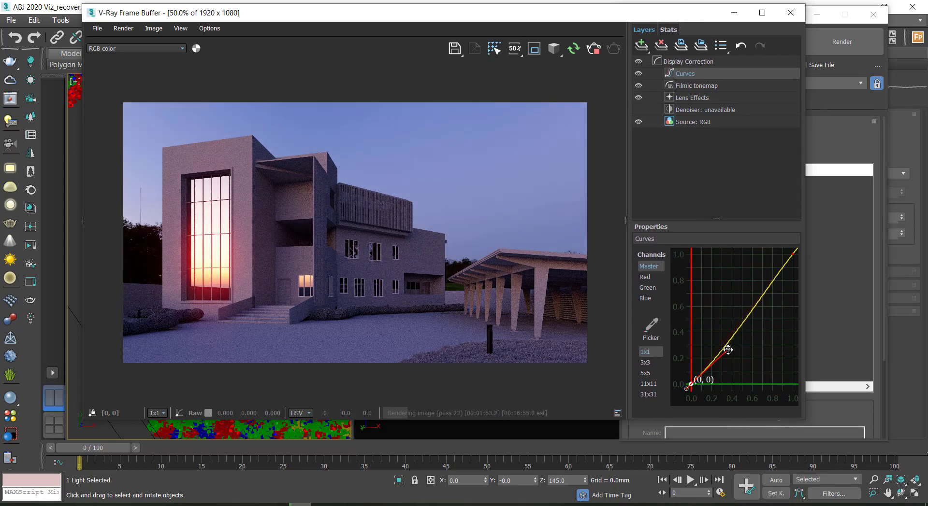
key("ctrl+z")
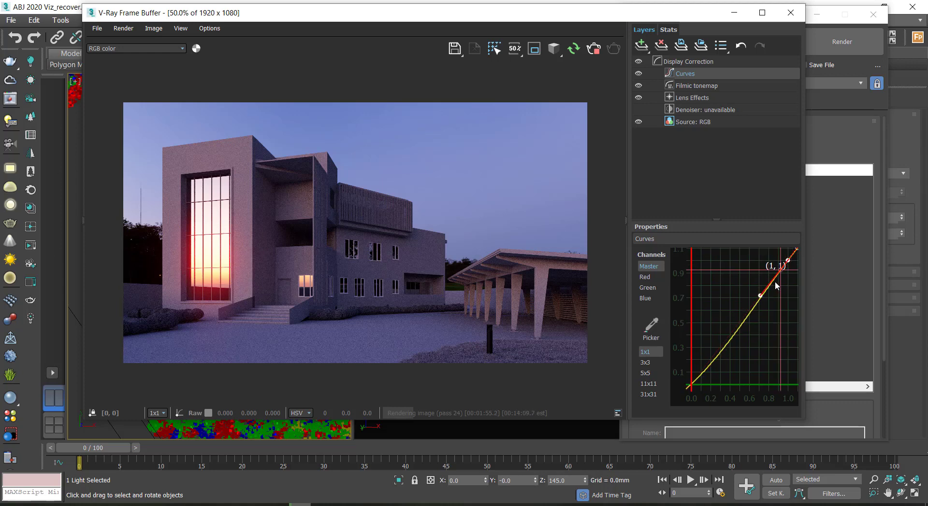
left_click_drag(784, 263, 740, 290)
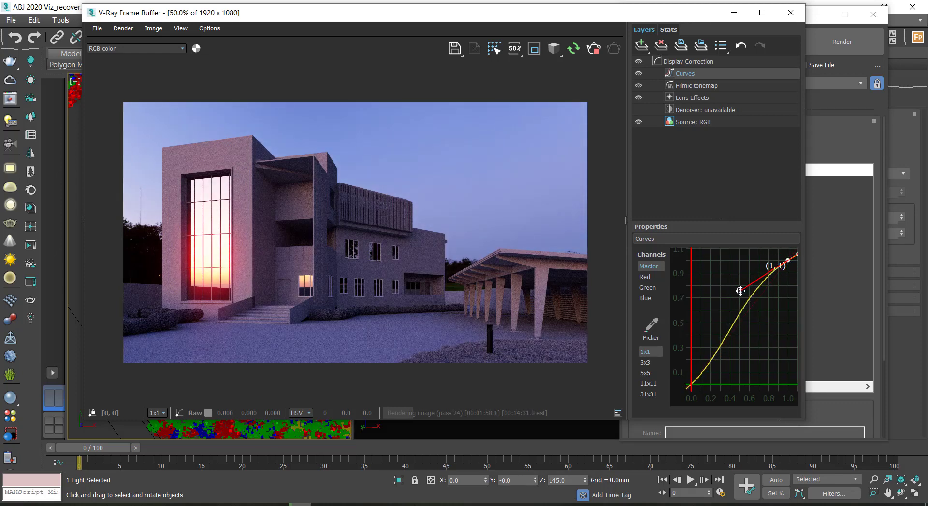
Maximize the frame buffer, enlarge the render to 100% and collapse the layer area to examine the corrected image
left_click(762, 13)
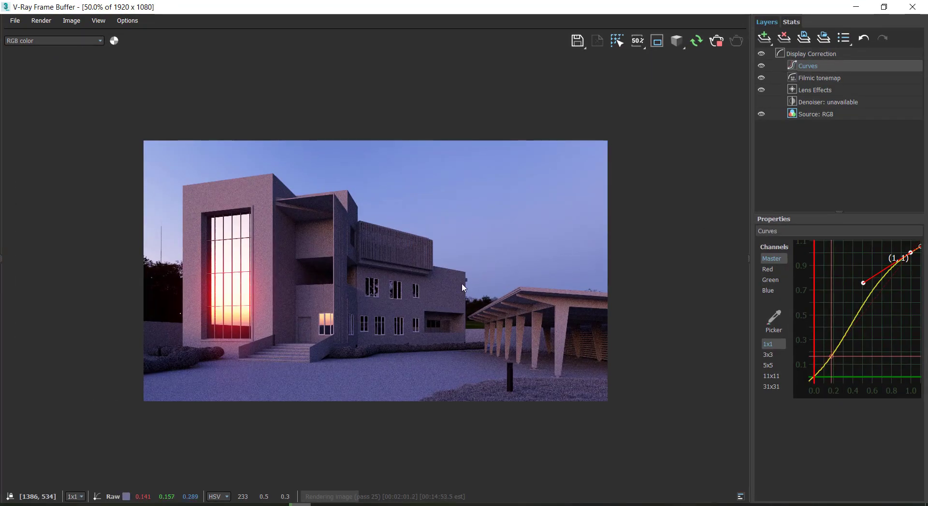
scroll(715, 237, "up", 1)
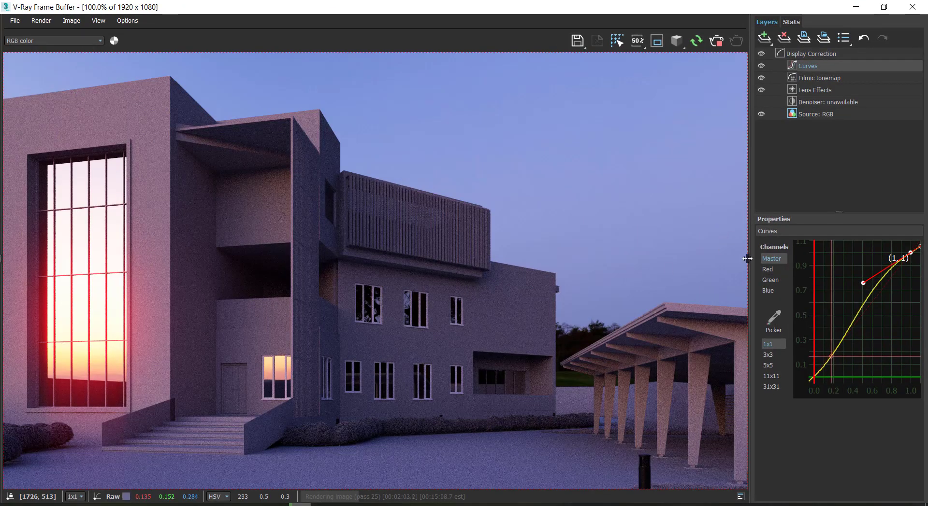
left_click_drag(747, 253, 924, 271)
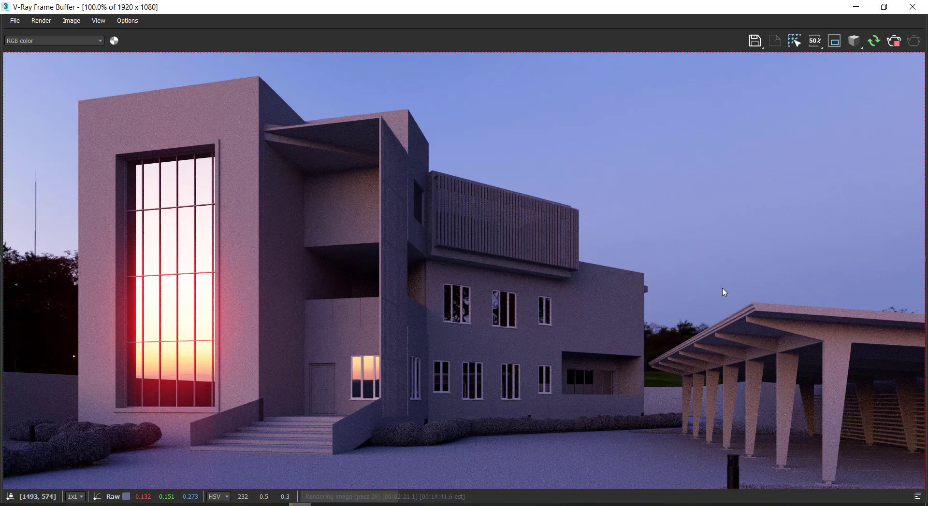
Stop the interactive render and minimize the frame buffer
left_click(893, 40)
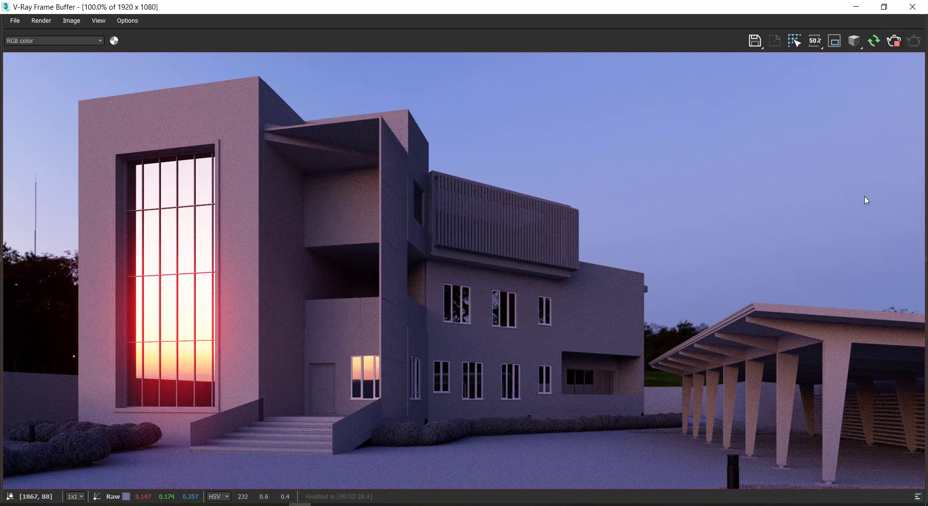
left_click(855, 7)
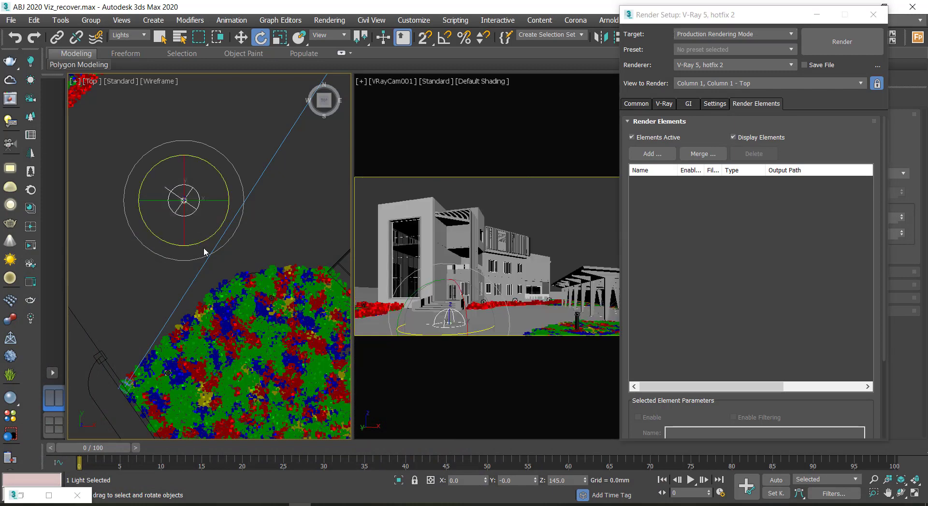
Delete the dome light and assign a VRayBitmap as the scene's environment map
key("Delete")
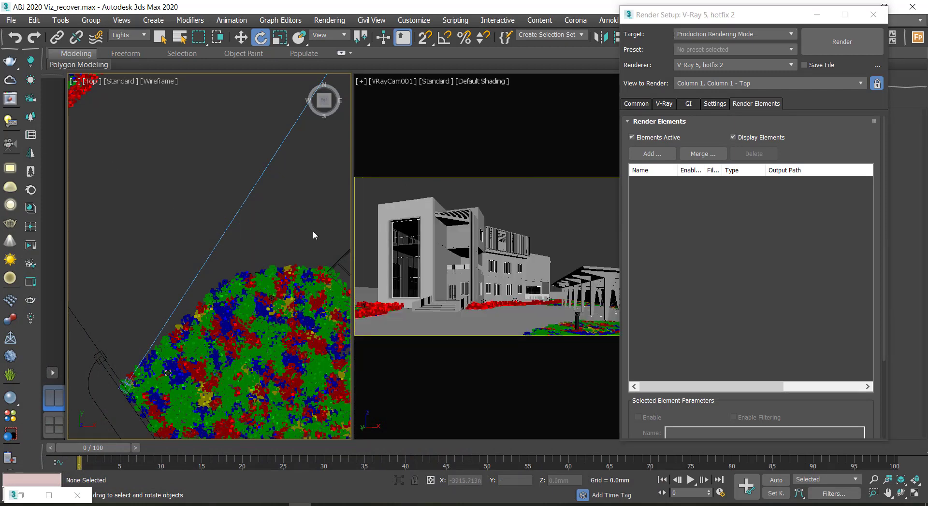
left_click_drag(670, 16, 743, 67)
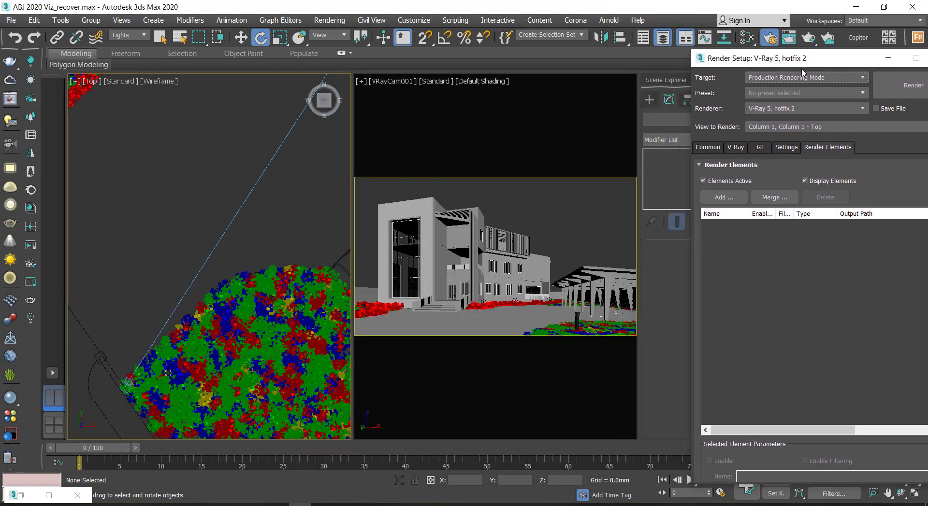
left_click(409, 20)
left_click(409, 21)
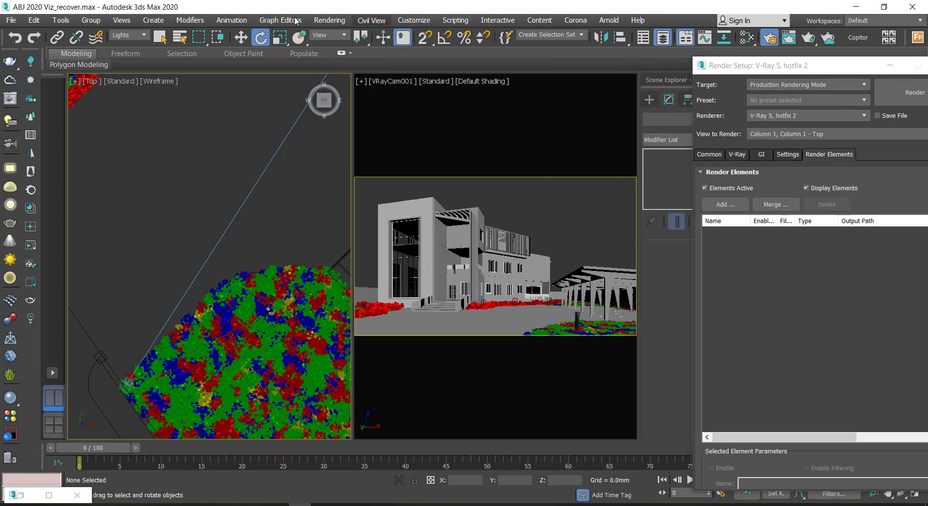
left_click(330, 20)
left_click(338, 165)
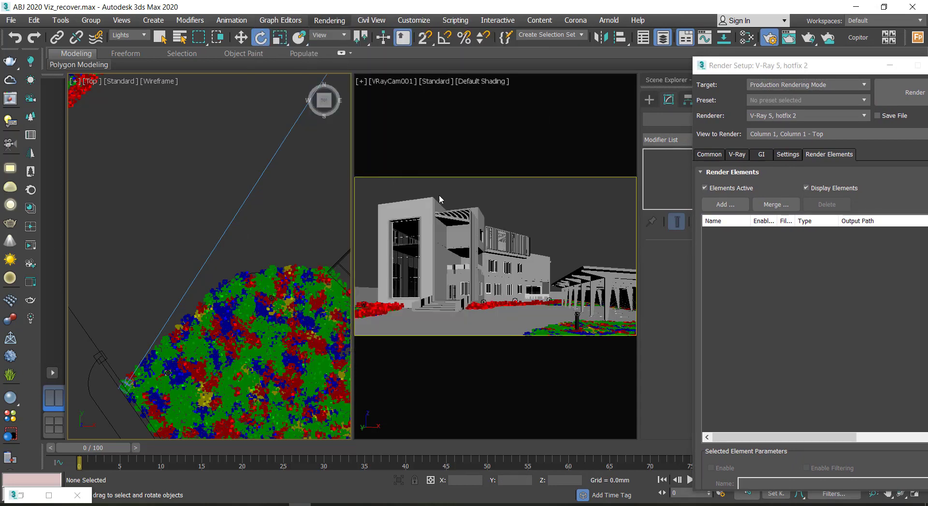
left_click_drag(119, 100, 359, 70)
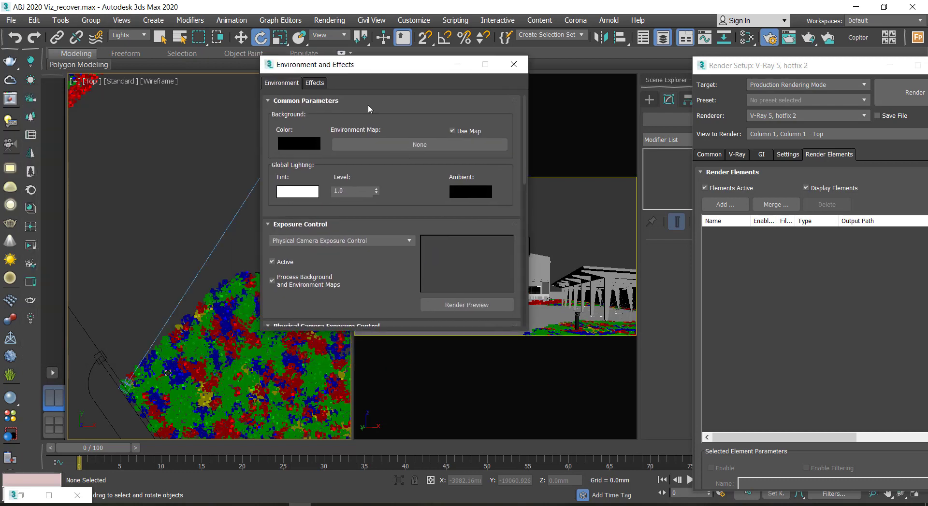
left_click(414, 147)
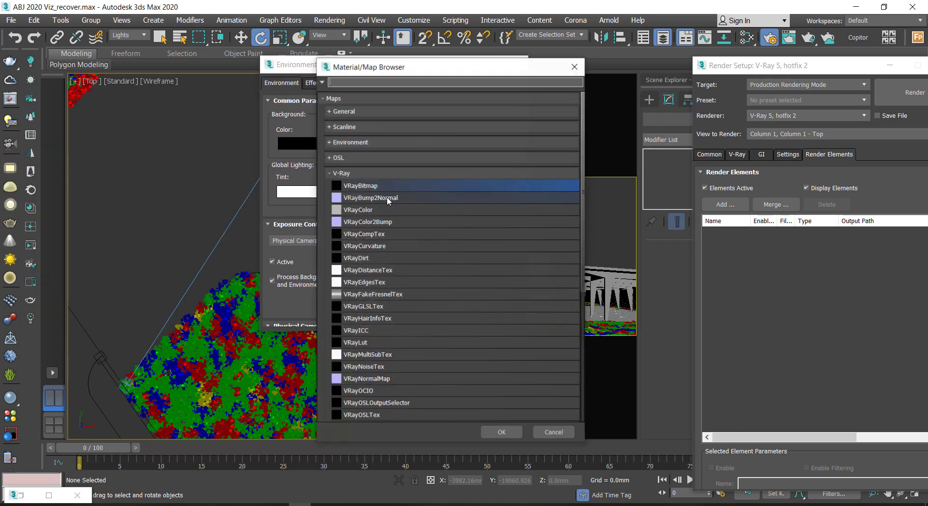
double_click(361, 186)
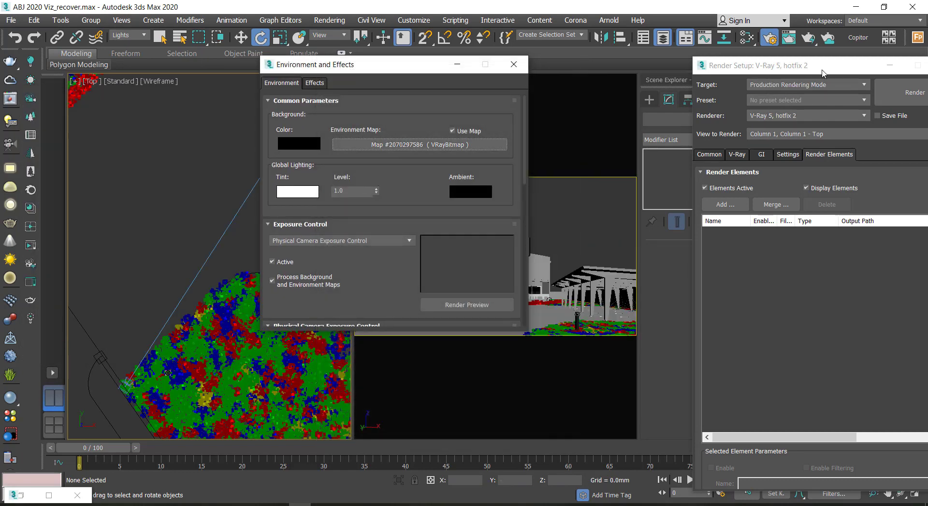
Close Render Setup, open the Slate Material Editor and clear the old VRayBitmap and Glass nodes from its view
left_click_drag(822, 74, 570, 119)
left_click(698, 114)
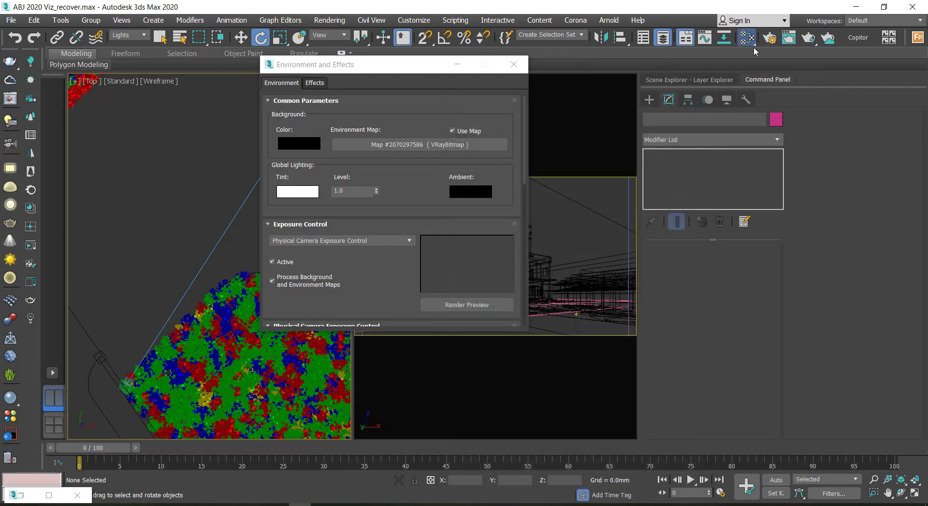
left_click(747, 37)
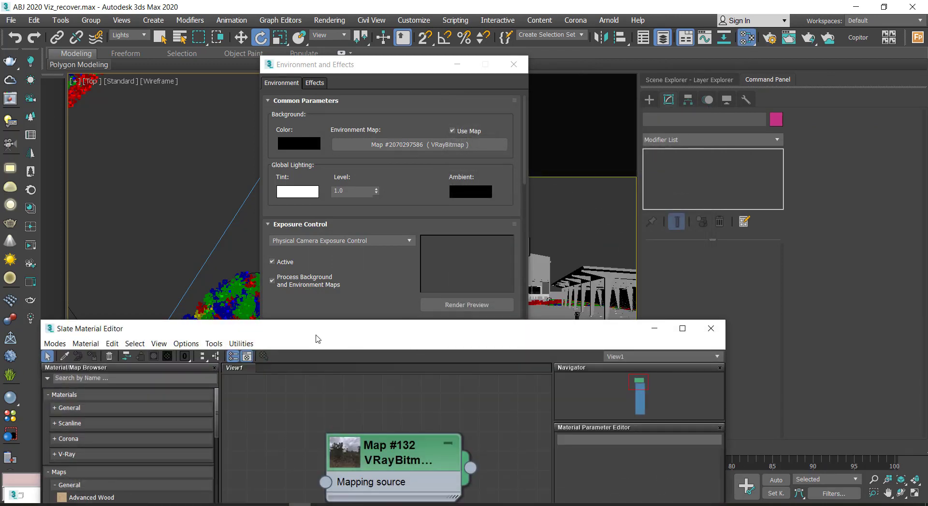
left_click_drag(315, 331, 695, 110)
left_click(790, 235)
key("Delete")
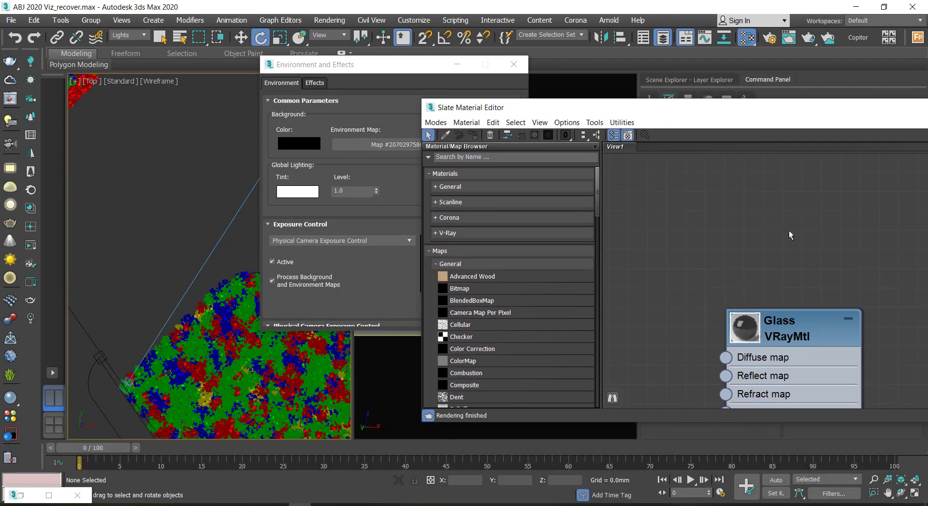
left_click(792, 328)
key("Delete")
Bring the environment's VRayBitmap into the Slate Material Editor view as an instance
left_click_drag(498, 115, 554, 97)
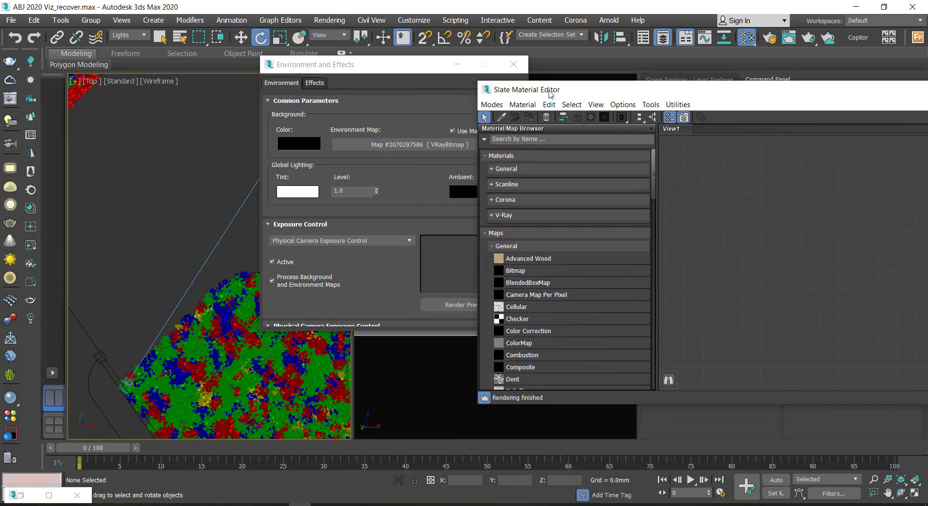
left_click_drag(400, 145, 733, 146)
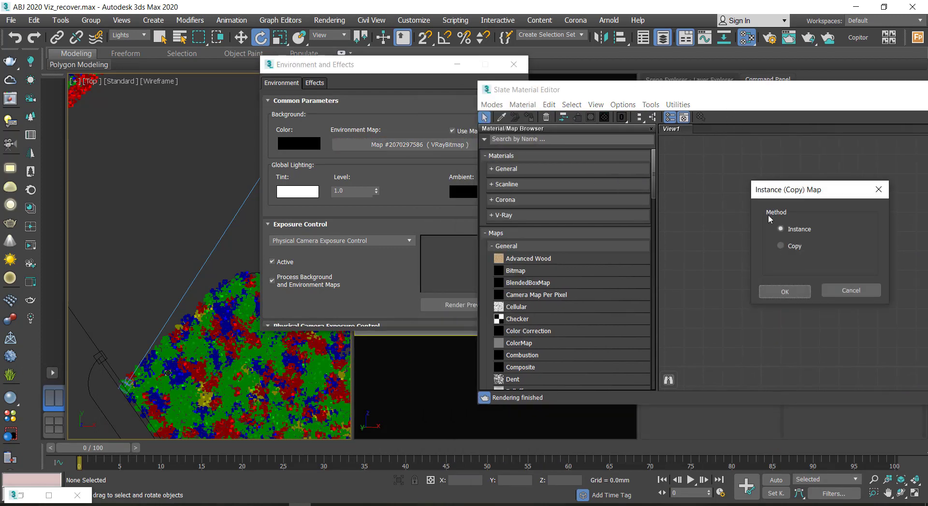
left_click(785, 291)
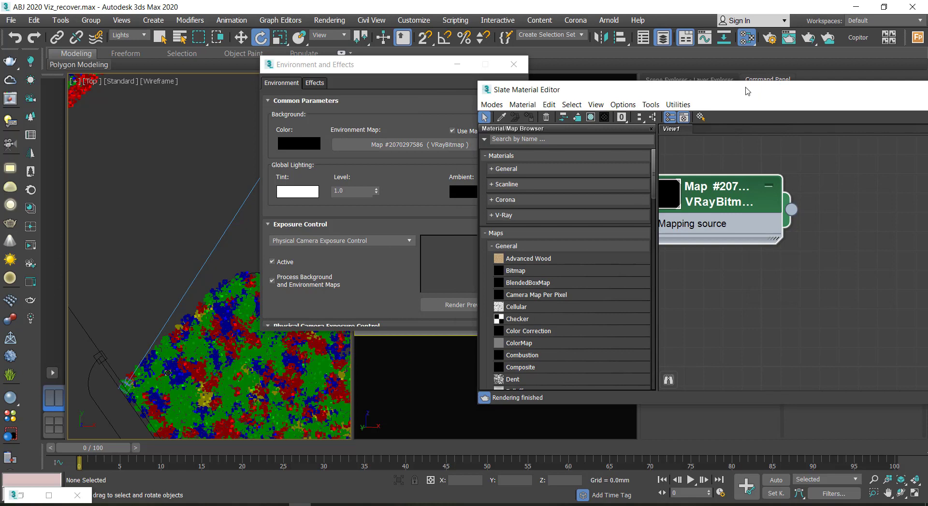
Load the sunset_fairway_16k HDR image into the environment's VRayBitmap
left_click_drag(747, 91, 572, 86)
left_click_drag(546, 200, 650, 181)
left_click_drag(697, 87, 549, 94)
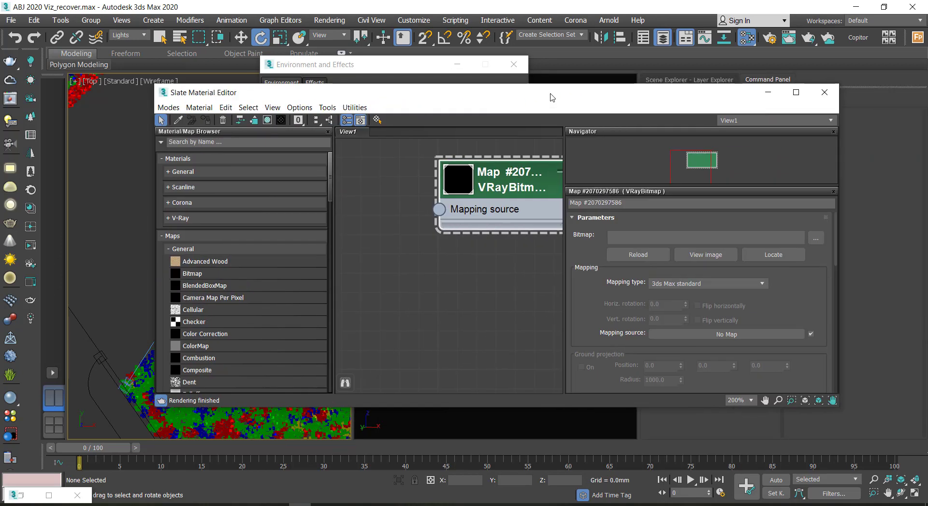
left_click(815, 239)
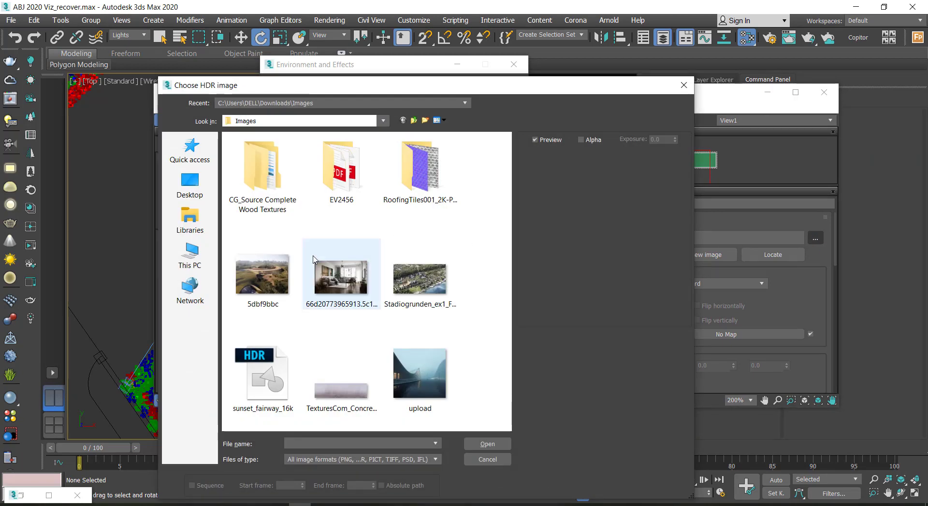
left_click(283, 389)
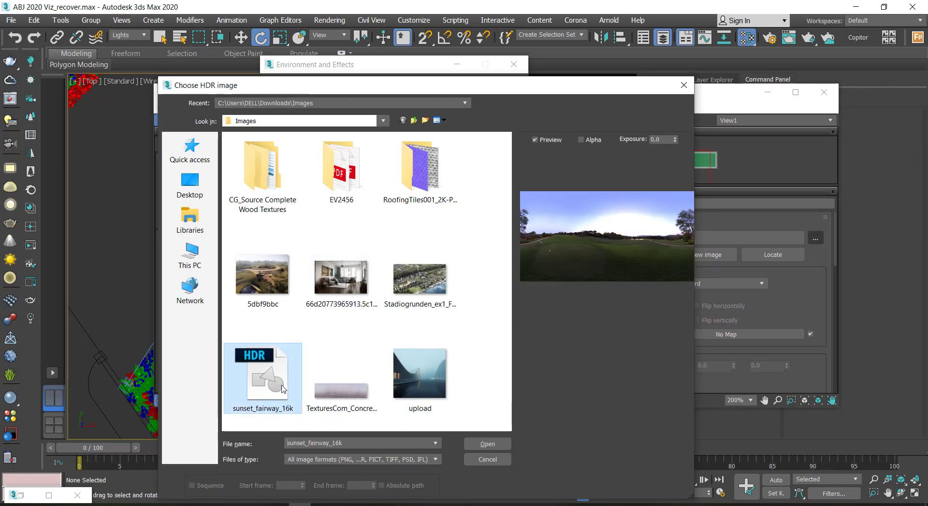
left_click(487, 444)
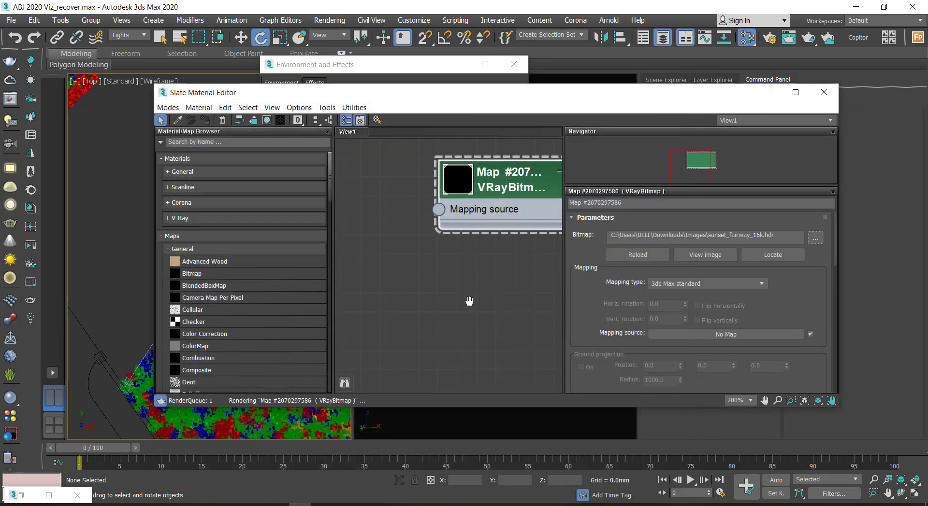
Set the HDRI's mapping type to Spherical and close the Environment and Effects window
left_click(720, 284)
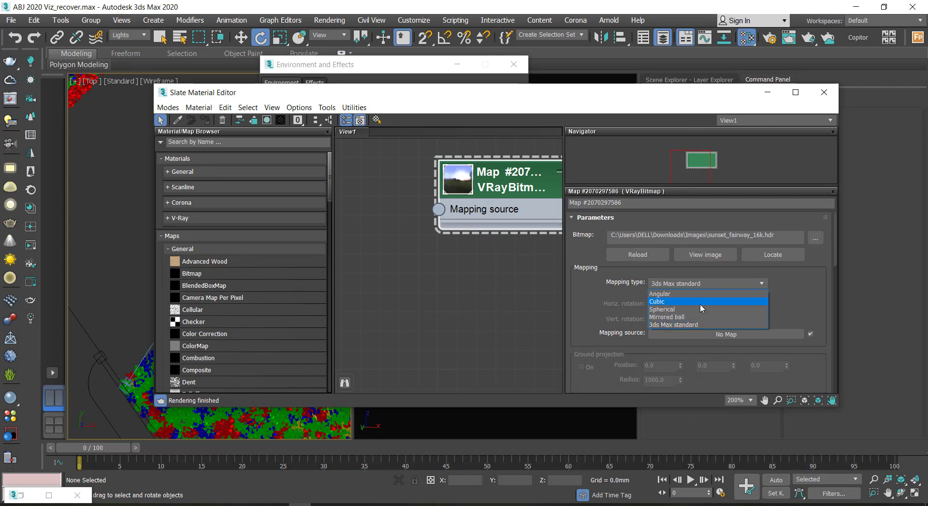
left_click(702, 310)
left_click_drag(607, 305, 598, 264)
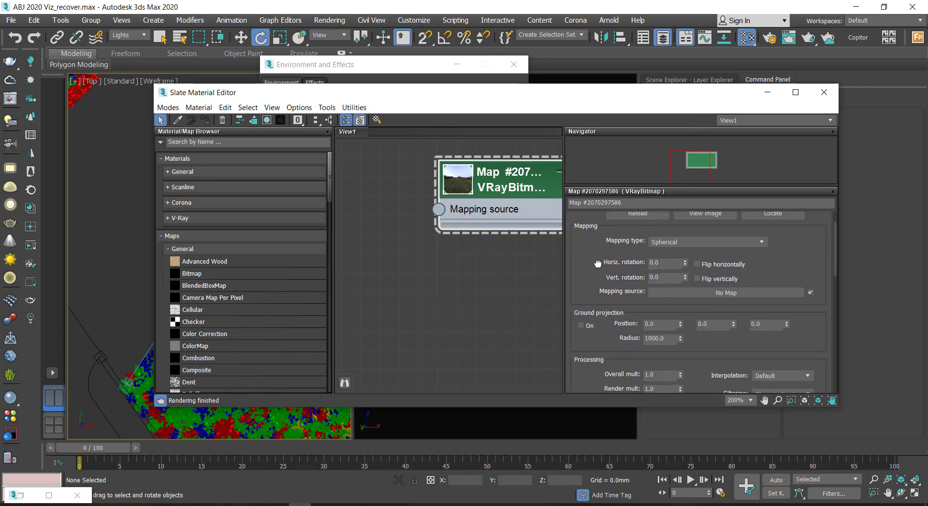
left_click_drag(462, 93, 609, 159)
left_click(514, 65)
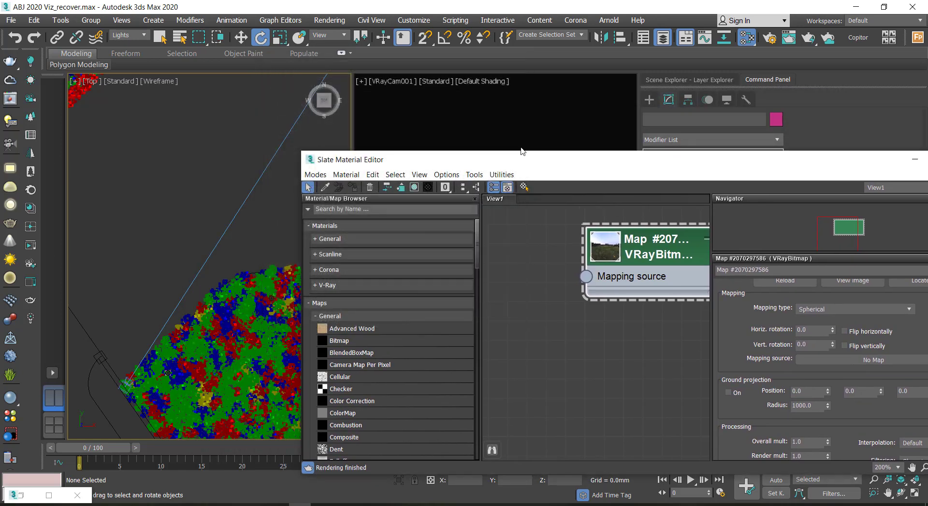
Start an interactive render with the new environment, then minimize the frame buffer
left_click_drag(435, 160, 491, 136)
double_click(16, 497)
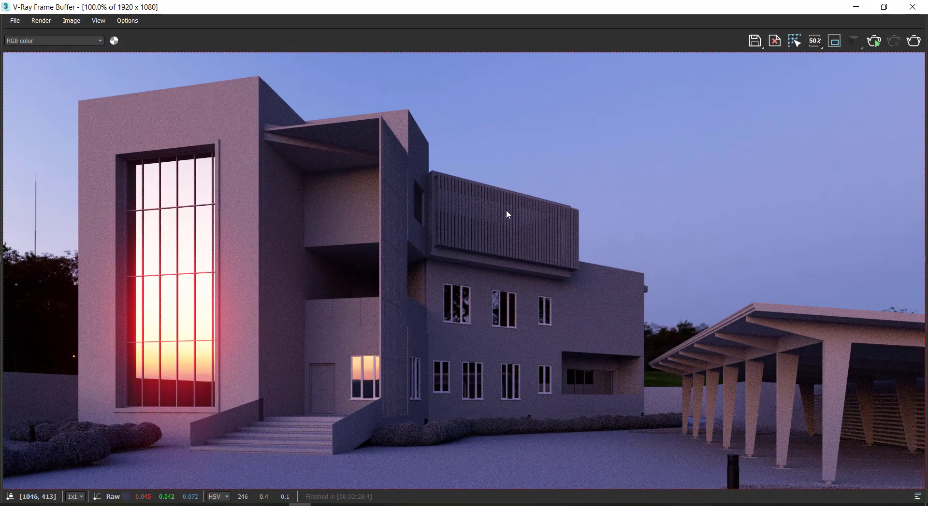
left_click(872, 40)
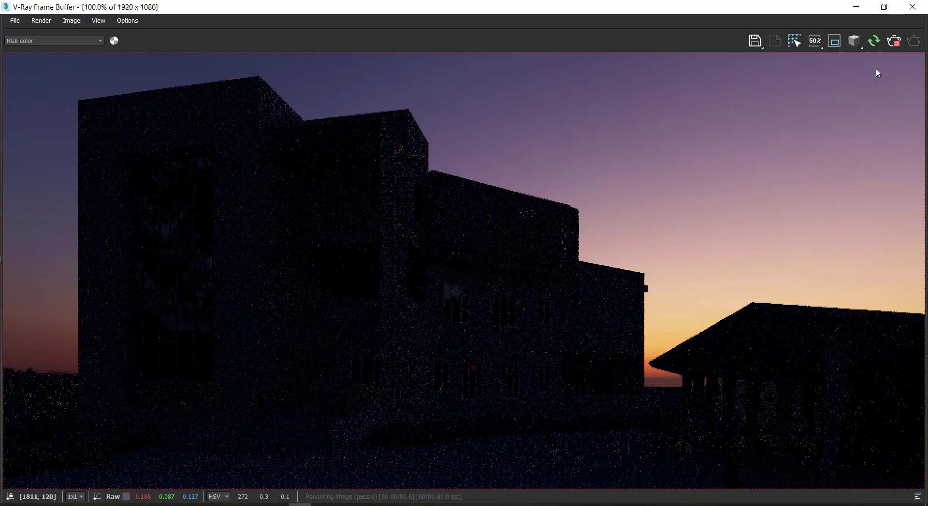
left_click(855, 7)
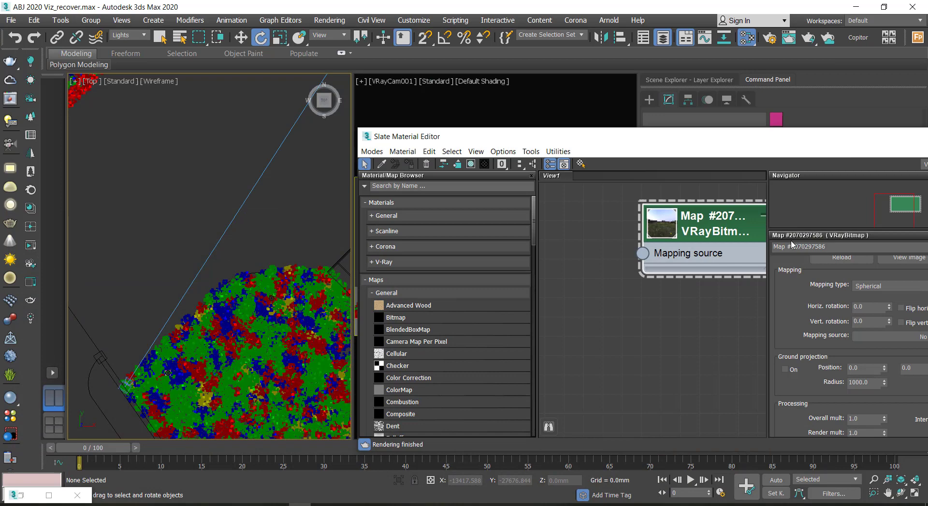
Set the environment HDRI's horizontal rotation to 145
left_click(868, 307)
type("145")
key("Return")
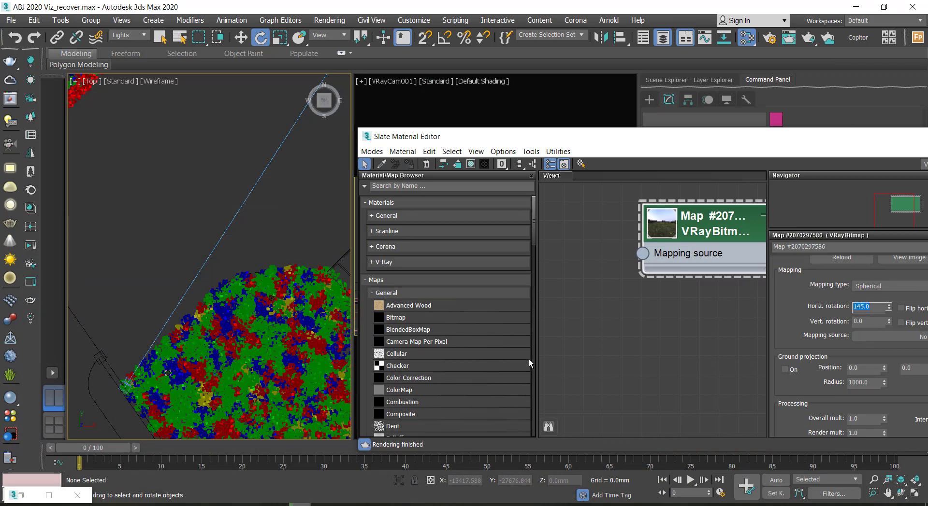
Reopen the frame buffer, zoom the render to 50% and arrange the reduced window beside the HDRI's mapping parameters
key("shift+q")
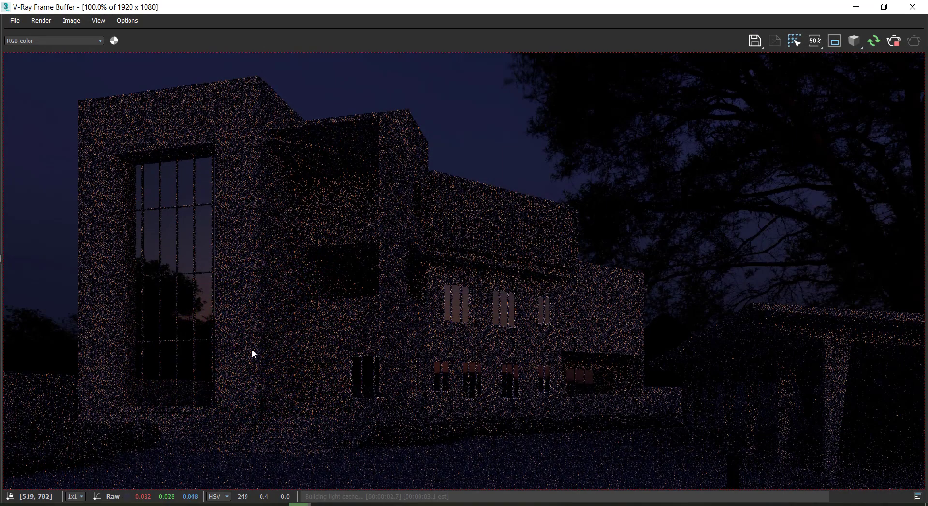
double_click(812, 12)
scroll(570, 263, "down", 1)
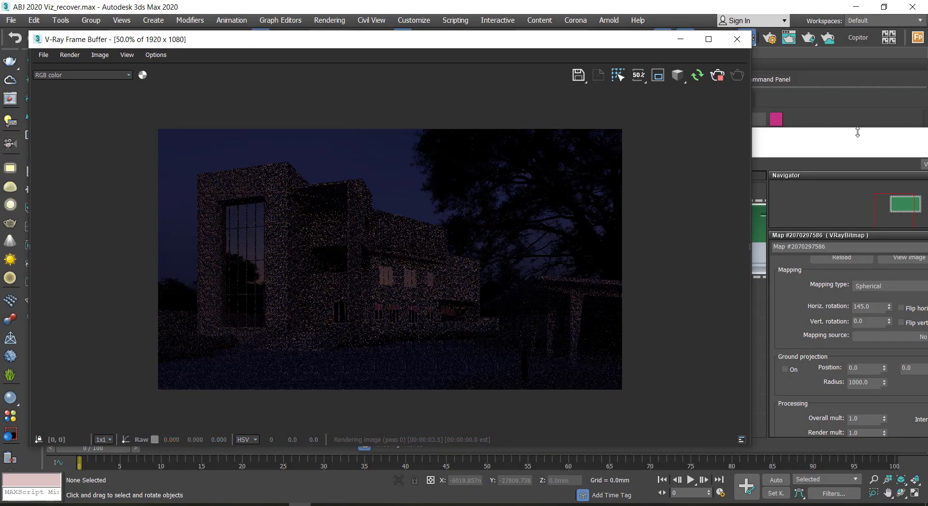
left_click_drag(857, 132, 854, 92)
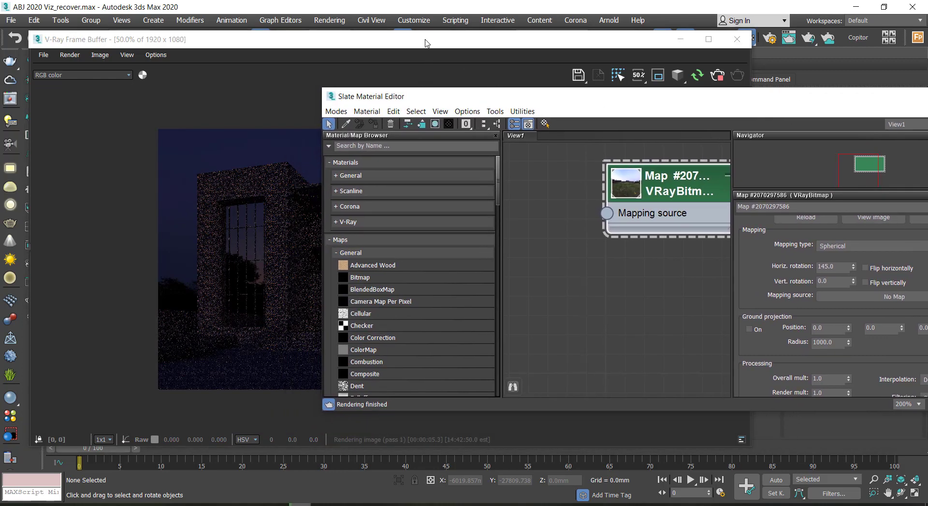
left_click_drag(425, 43, 274, 62)
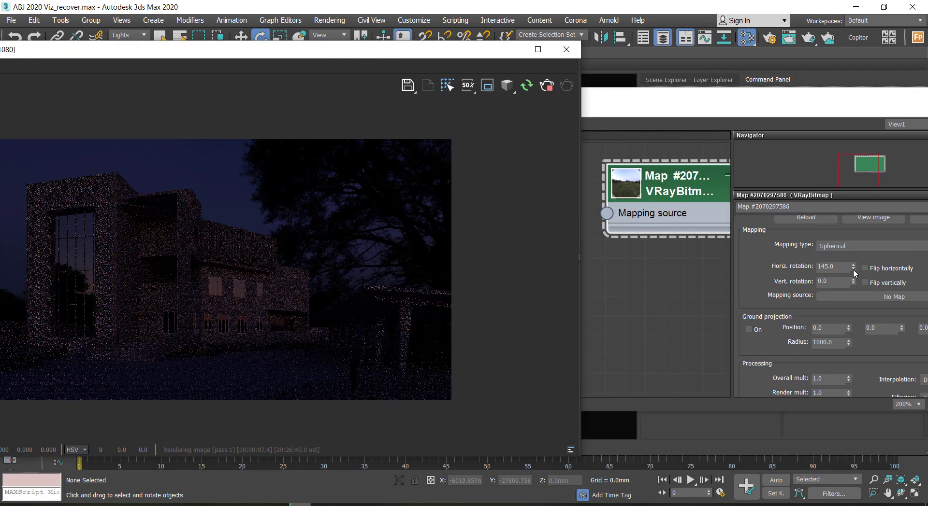
Try horizontal rotations of 30, 60 and -90 on the environment HDRI, comparing the sky in the interactive render
double_click(832, 267)
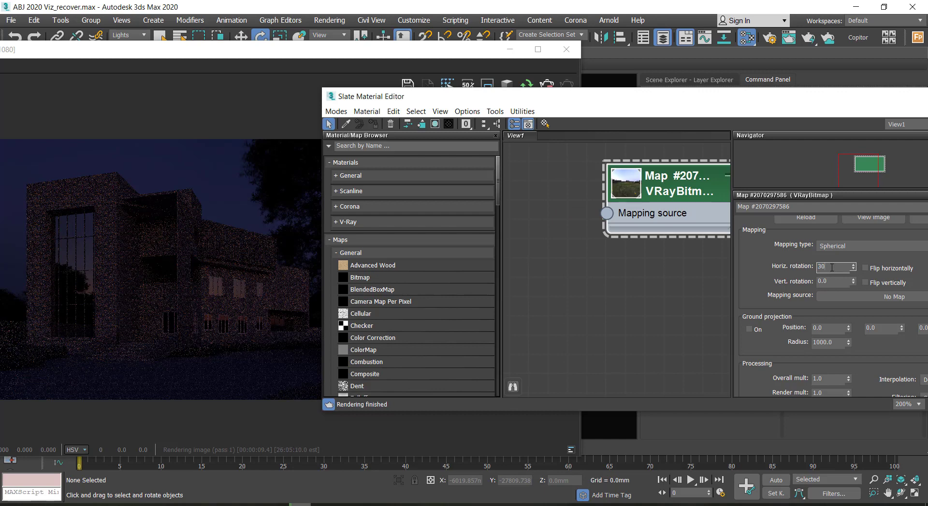
type("30")
key("Return")
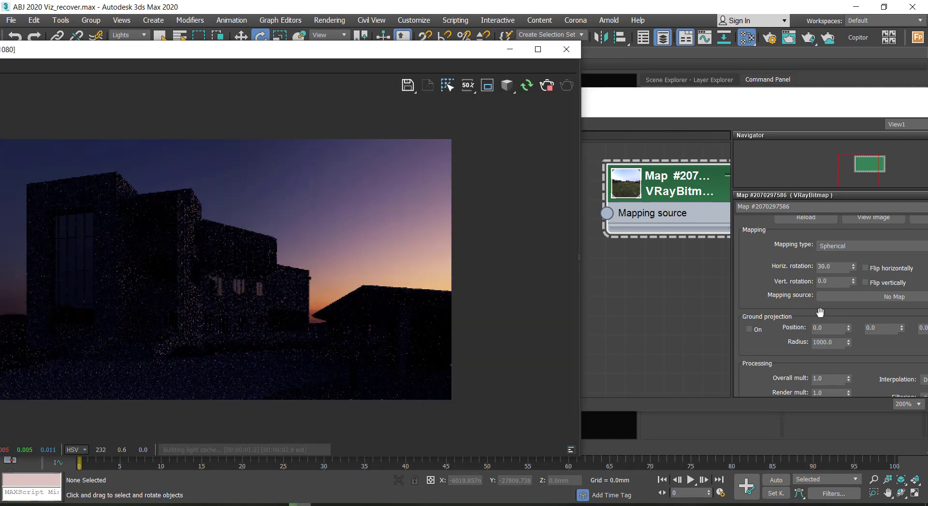
left_click(845, 274)
double_click(836, 266)
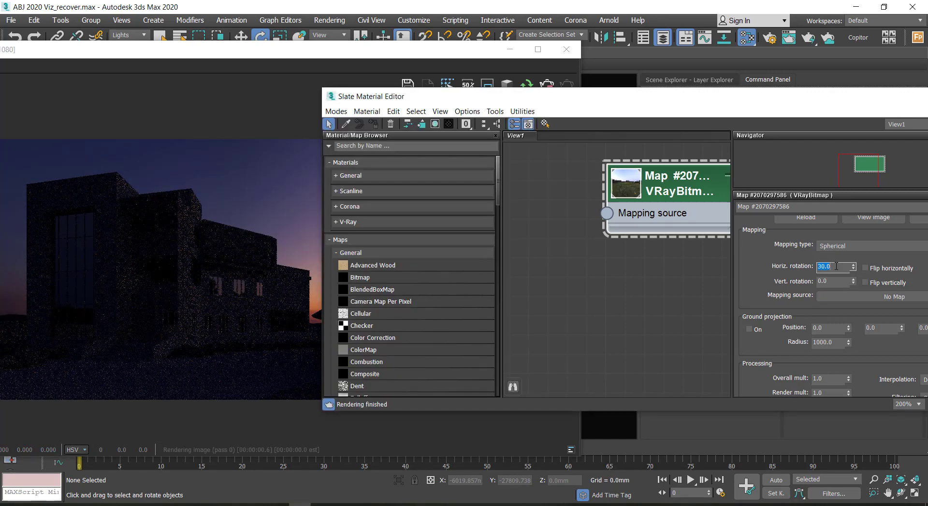
type("60")
key("Return")
left_click(131, 312)
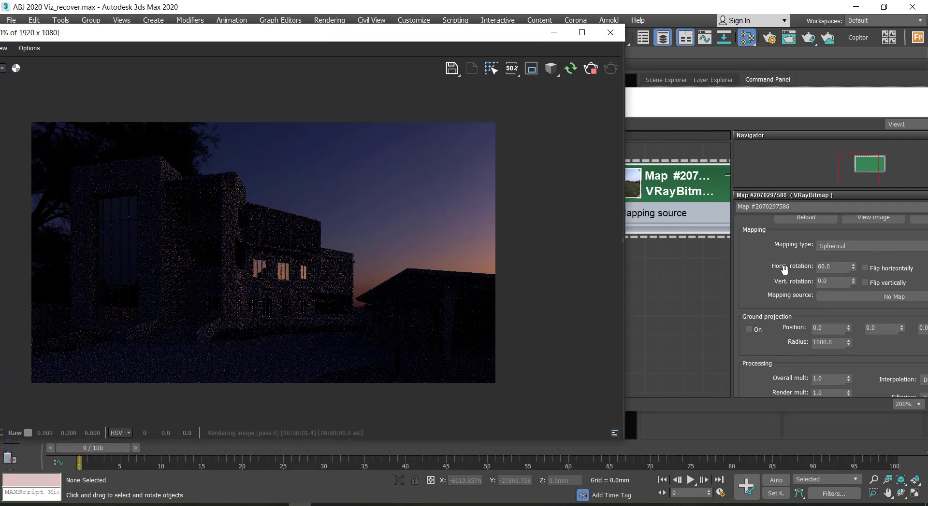
double_click(841, 268)
type("-90")
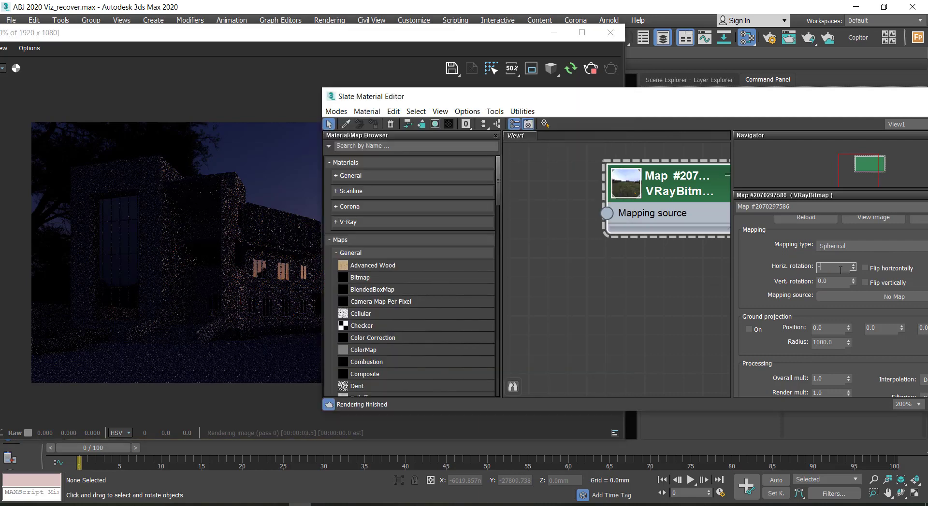
key("Return")
left_click(212, 300)
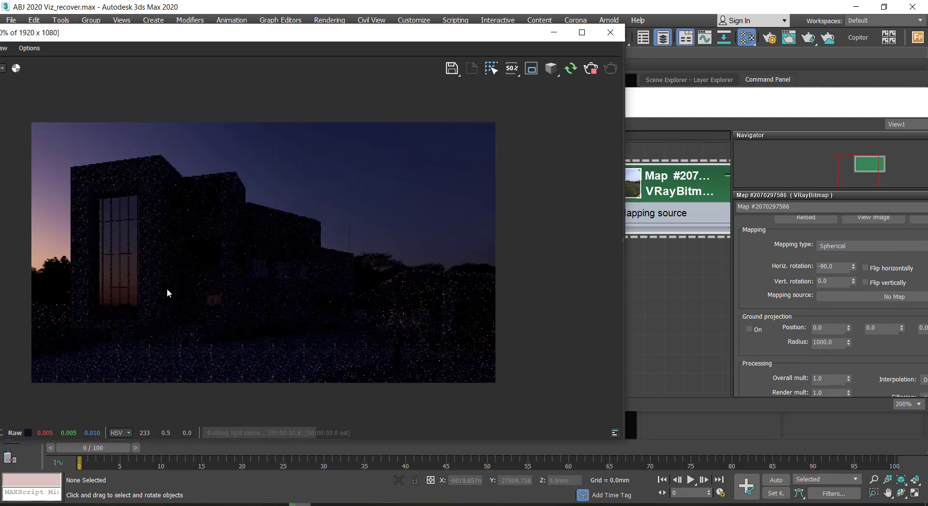
Set the environment HDRI's horizontal rotation to -145 and reposition the frame buffer to view the whole render
double_click(834, 267)
type("-14")
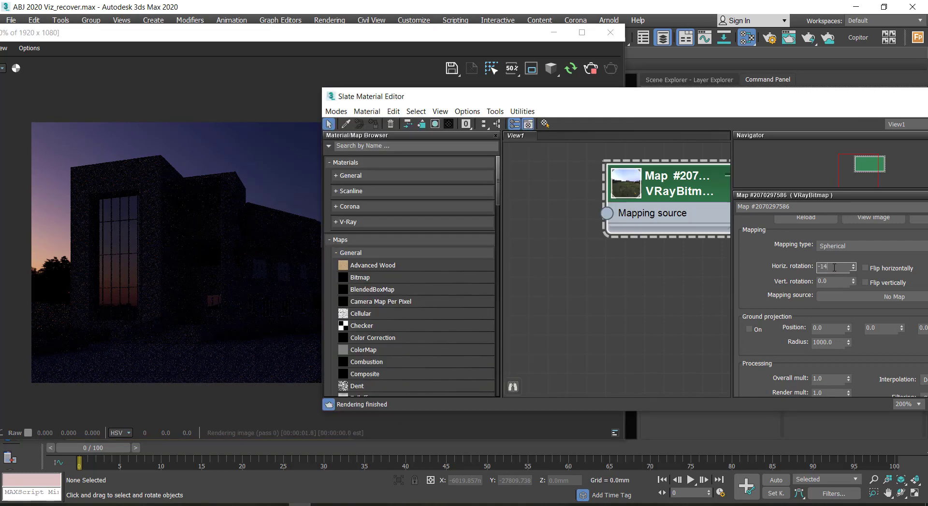
type("5")
key("Return")
left_click(136, 313)
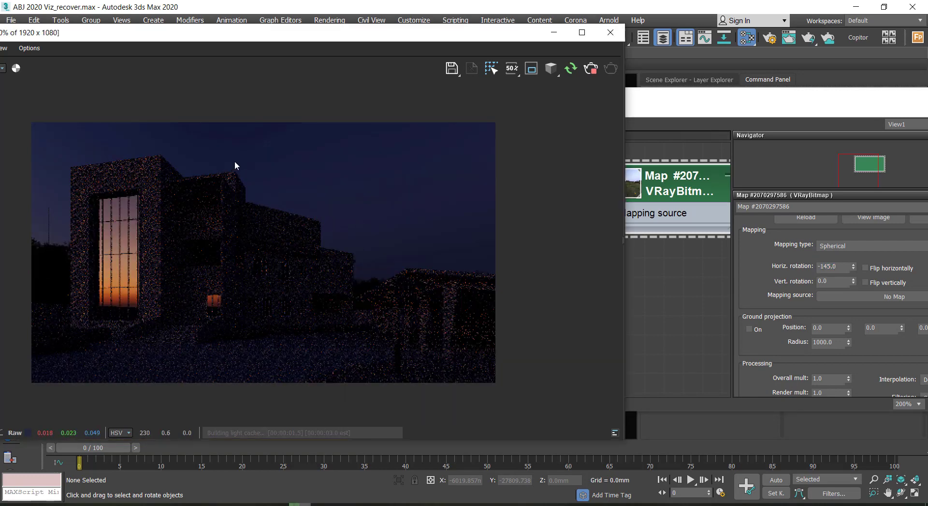
left_click_drag(263, 33, 316, 20)
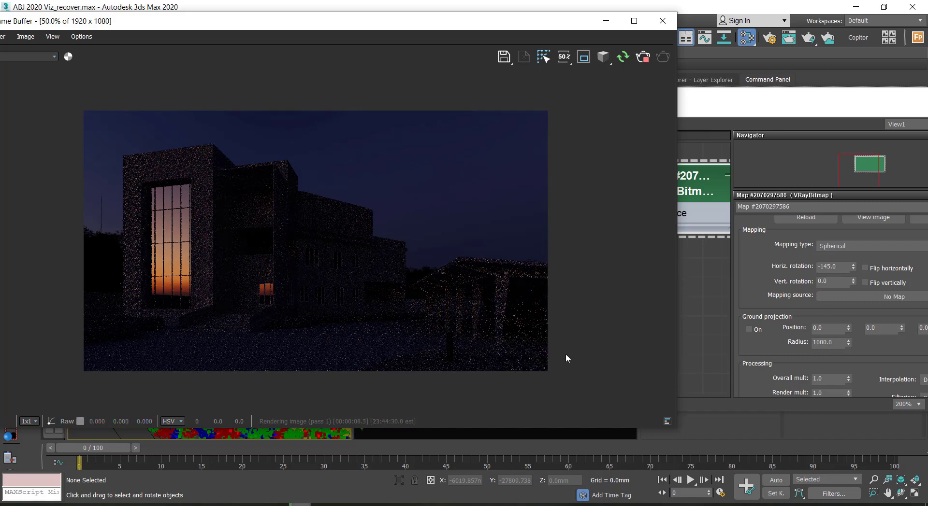
Try an overall multiplier of 5 and a render multiplier of 5 on the environment HDRI, checking each in the interactive render
left_click(794, 103)
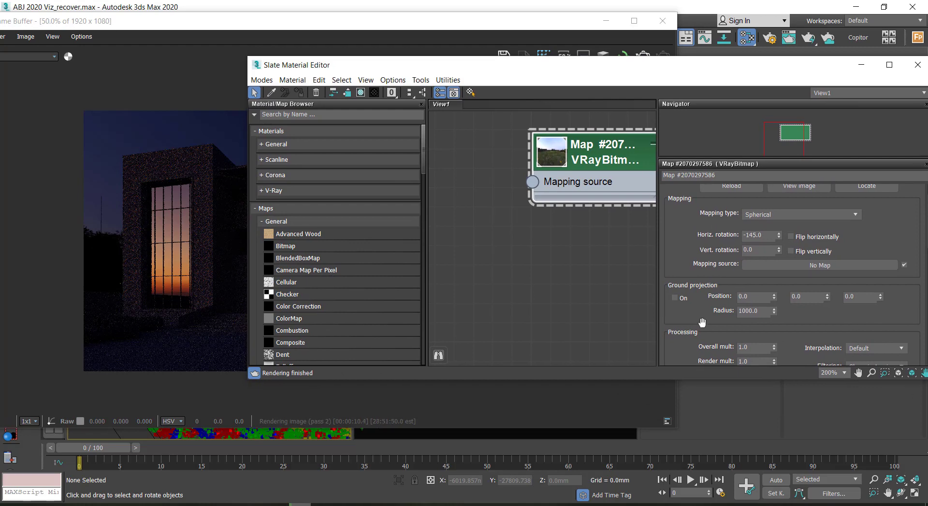
scroll(727, 307, "down", 2)
left_click(760, 300)
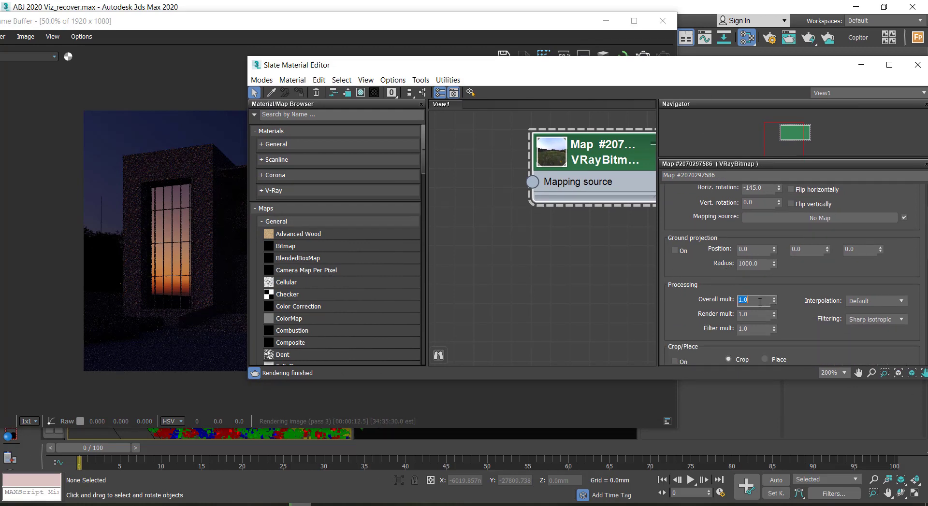
type("5")
key("Return")
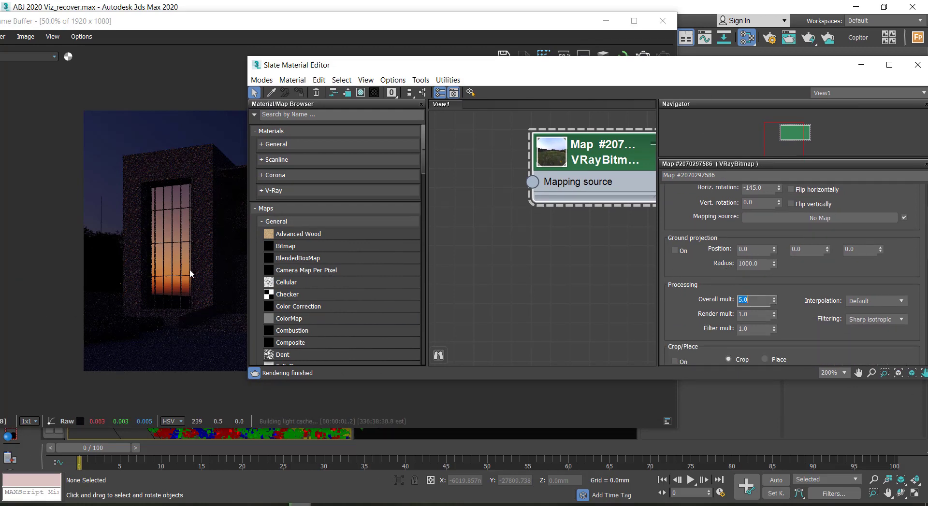
left_click(190, 274)
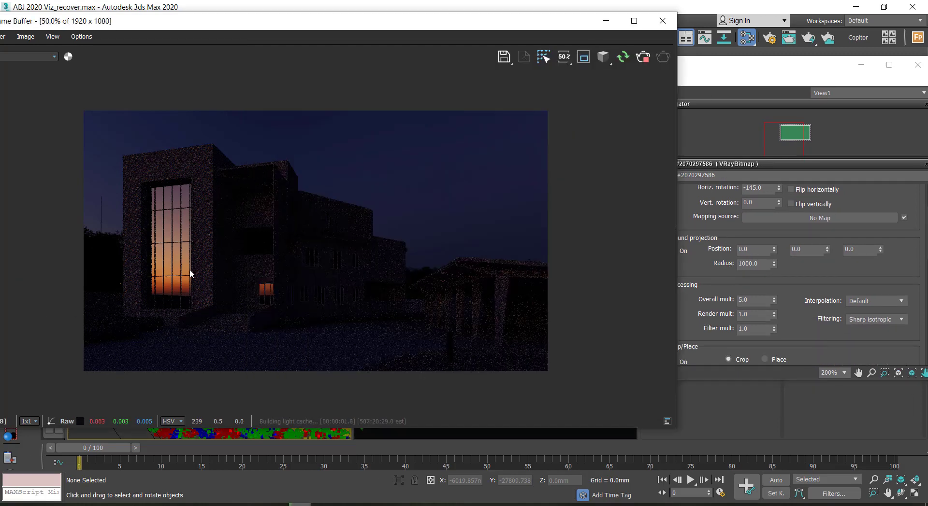
left_click(757, 313)
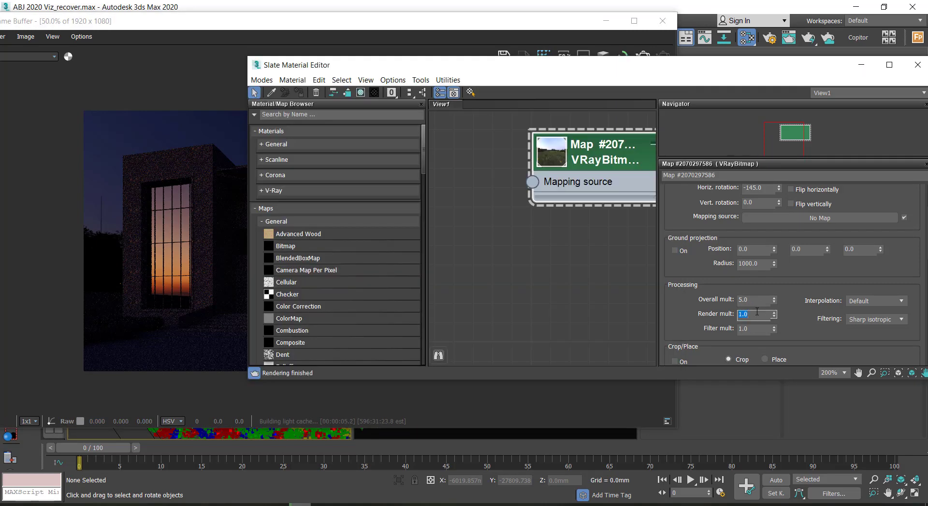
type("5")
key("Return")
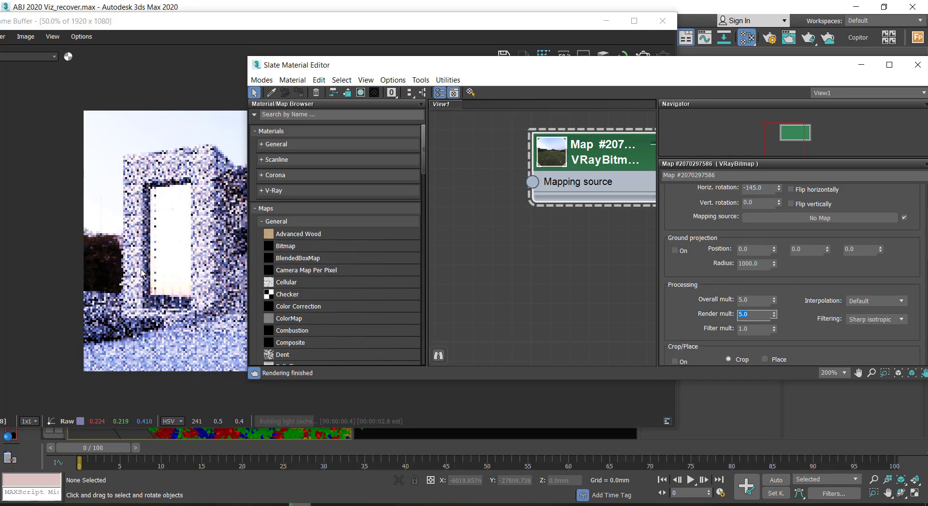
left_click(142, 274)
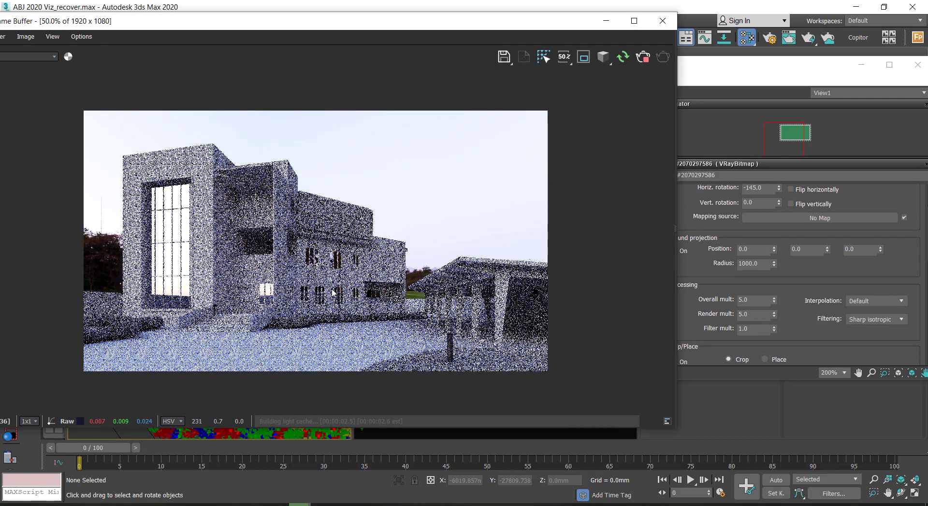
Return the HDRI's overall multiplier to 1, check the render, and return the render multiplier to 1 as well
left_click(752, 313)
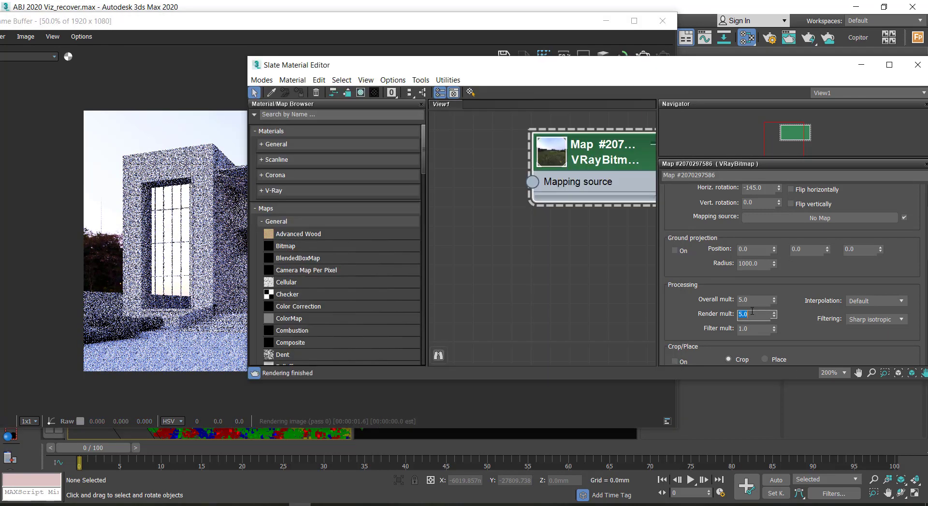
left_click(756, 301)
type("1")
key("Return")
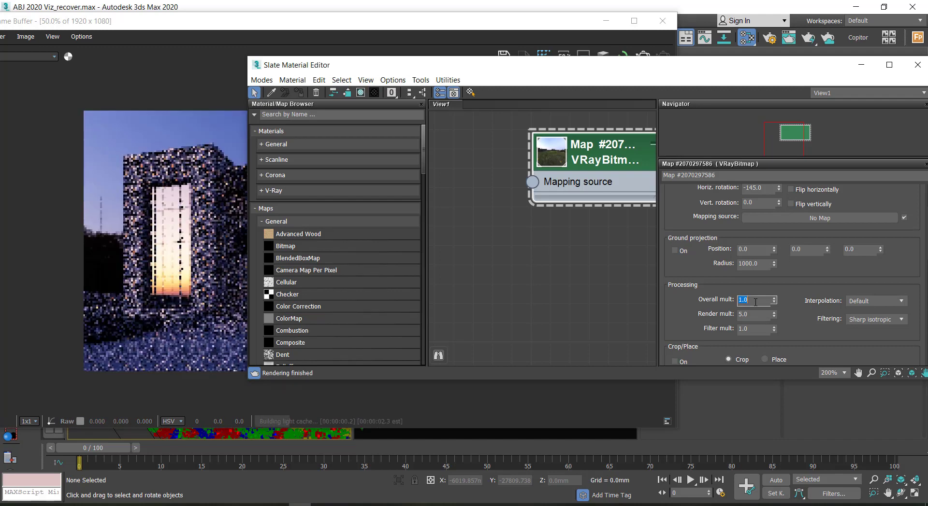
left_click(103, 296)
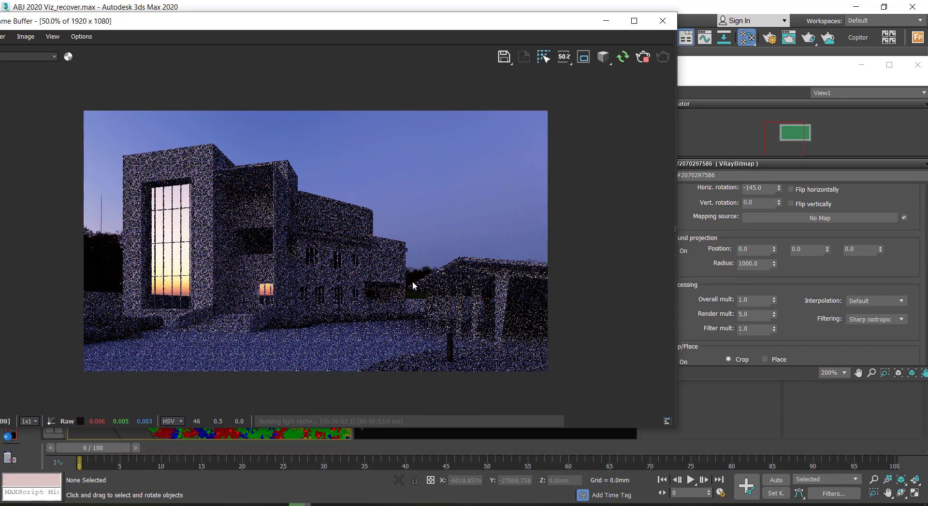
left_click(755, 304)
left_click(755, 315)
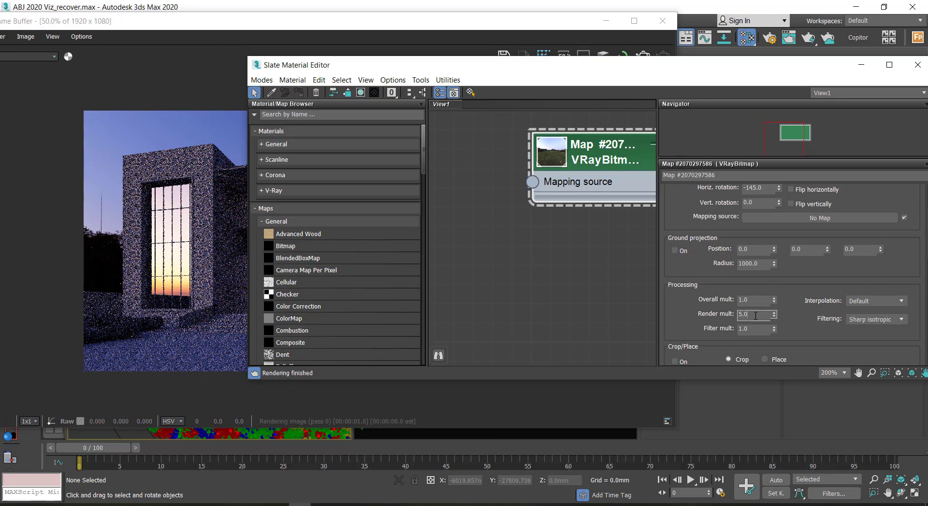
type("1")
key("Return")
left_click(182, 283)
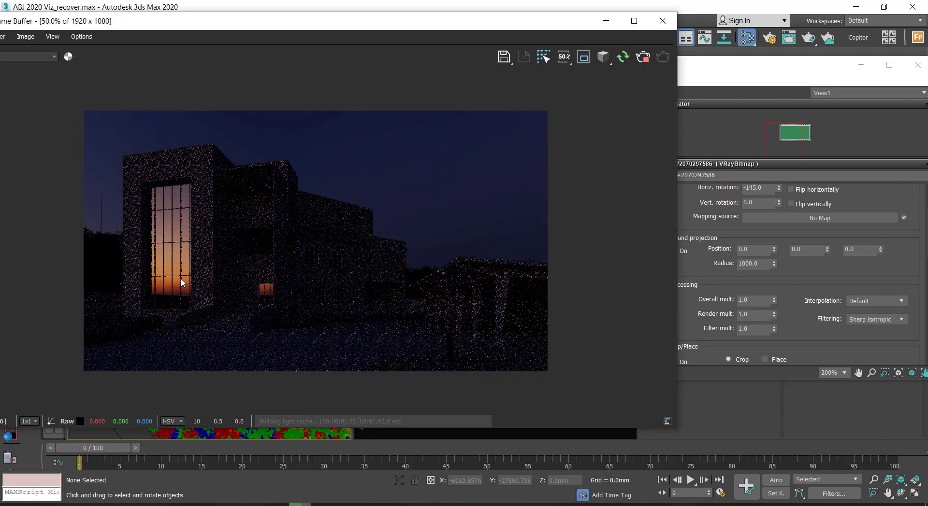
Compare an overall multiplier of 5 alone with the same setting combined with a render multiplier of 5
left_click(745, 305)
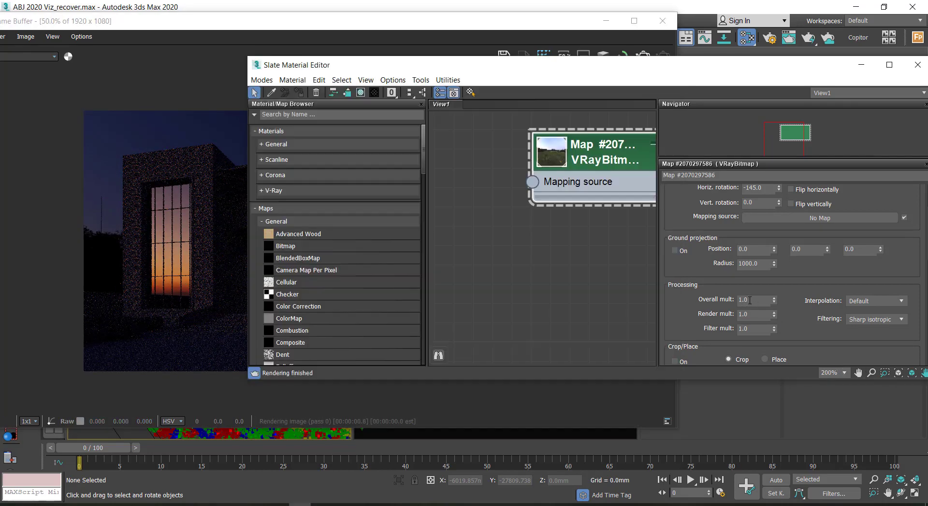
type("5")
key("Return")
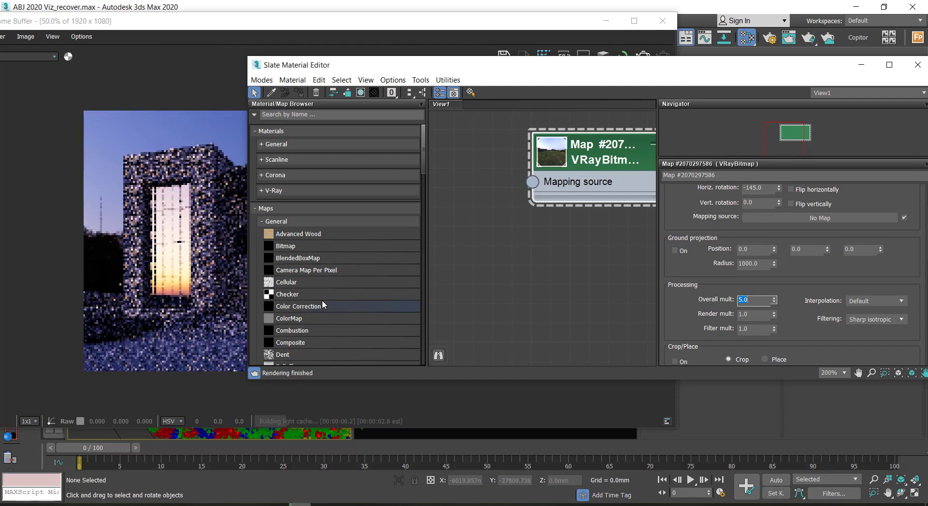
left_click(217, 290)
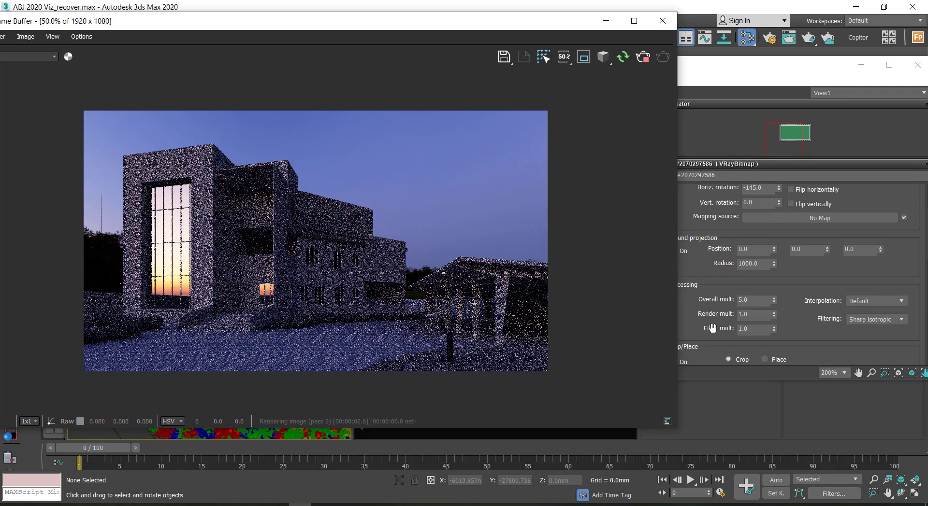
left_click(758, 316)
type("2")
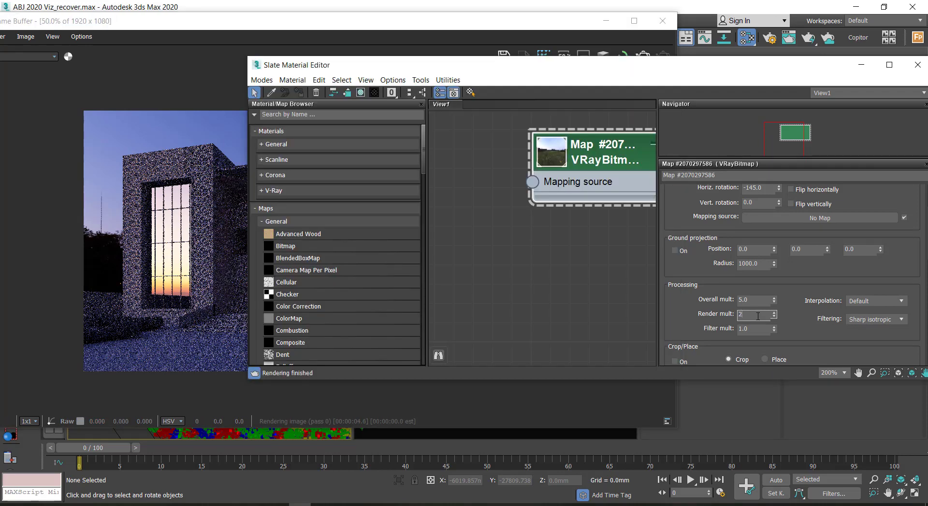
key("BackSpace")
type("5")
key("Return")
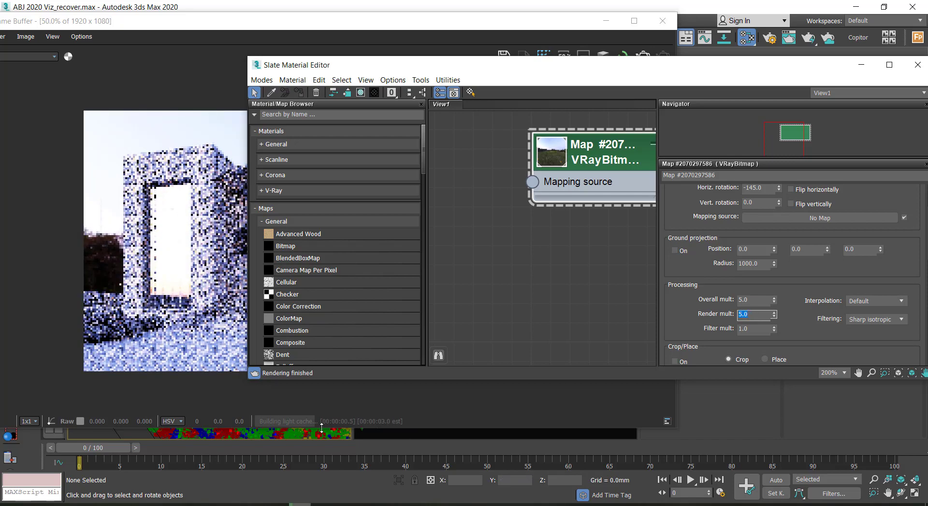
left_click(213, 257)
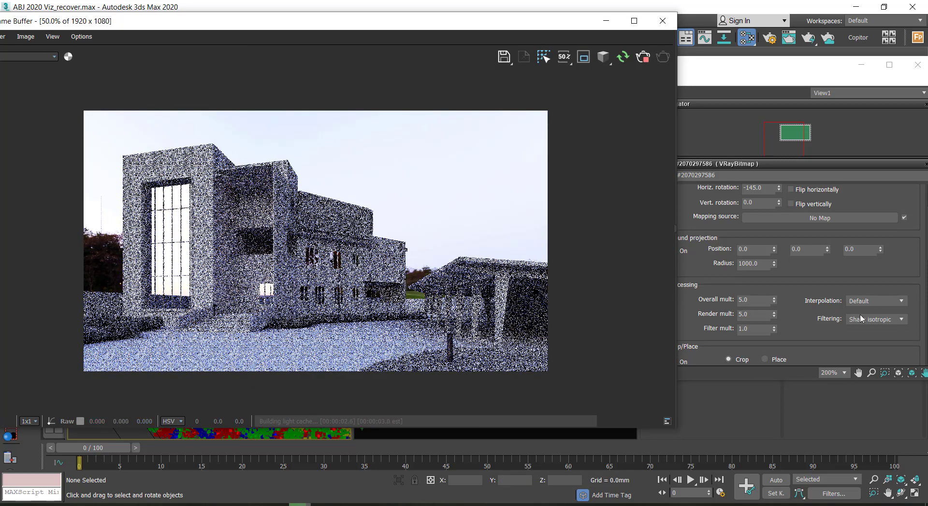
Reset the HDRI's overall multiplier to 1 and try a render multiplier of 10 in the interactive render
left_click(752, 300)
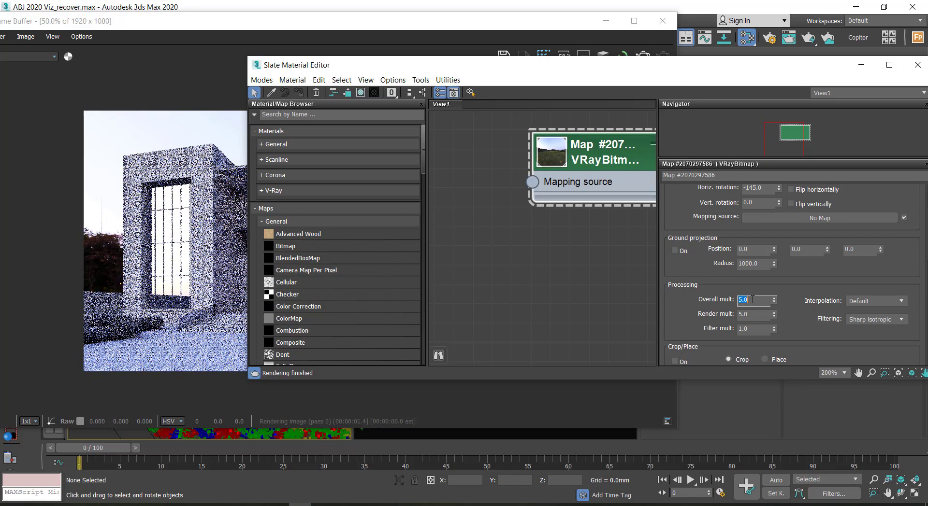
type("1")
key("Return")
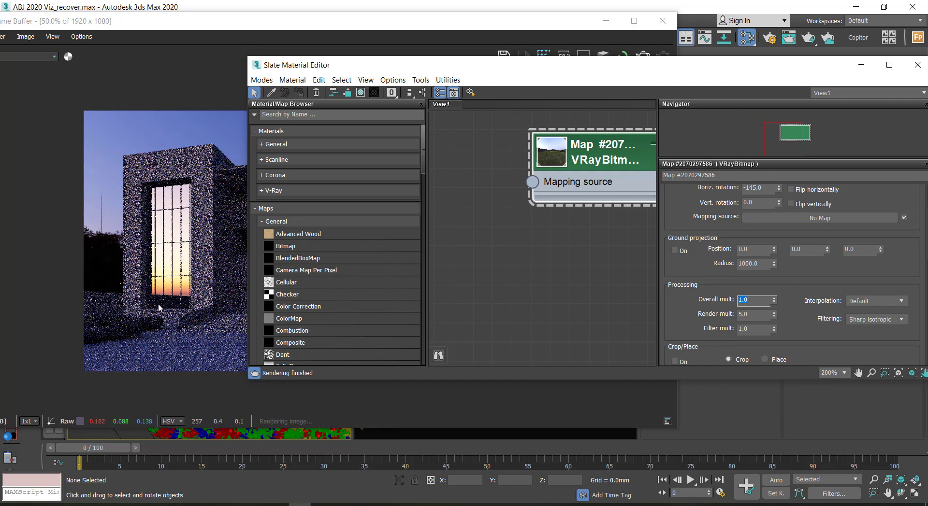
left_click(672, 272)
left_click(756, 314)
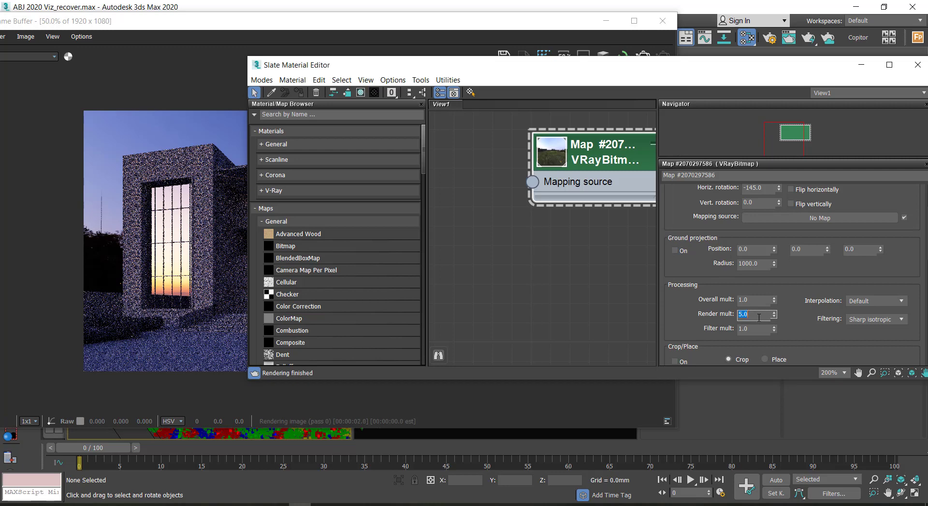
type("10")
key("Return")
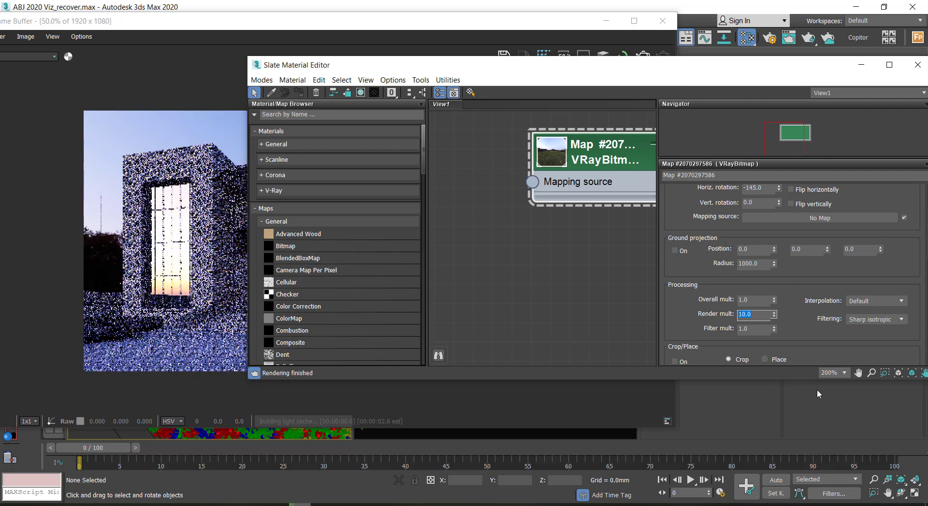
left_click(192, 279)
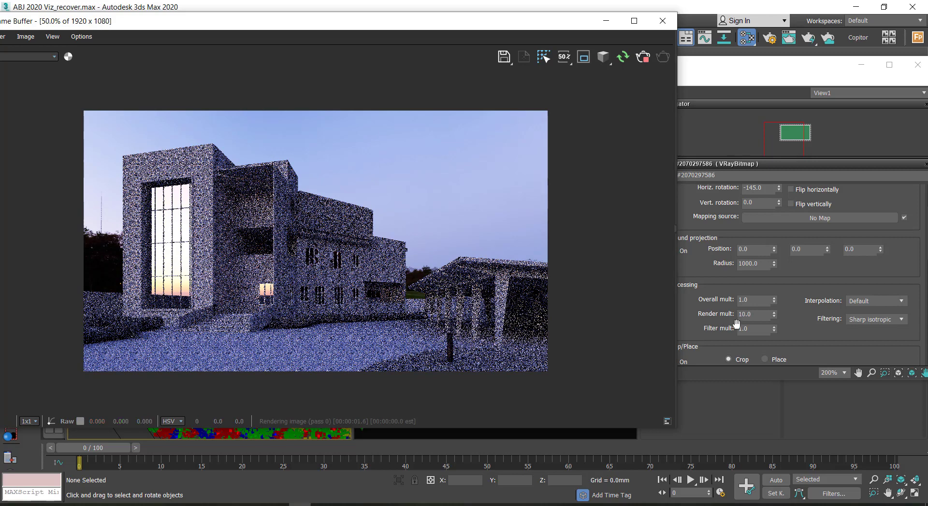
Lower the HDRI's render multiplier to 5, and settle on a value of 6
left_click(754, 316)
type("5")
key("Return")
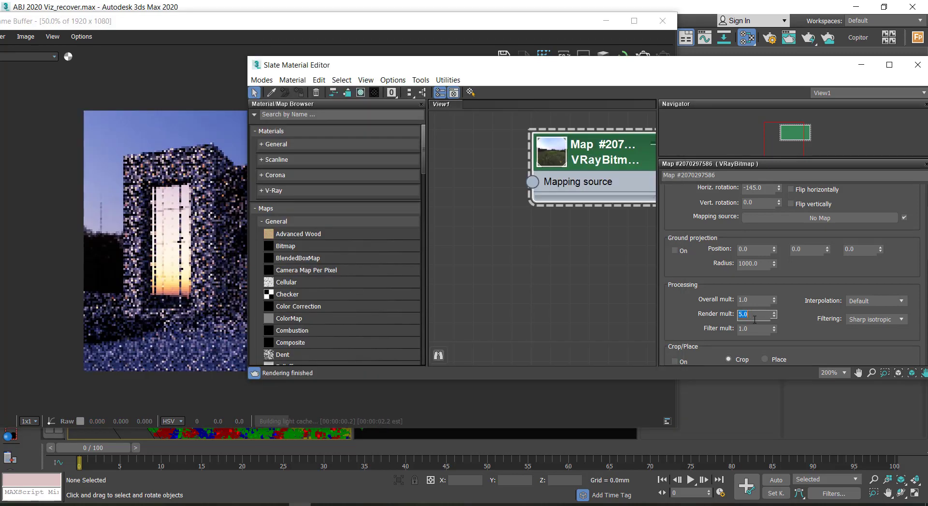
type("6")
key("Return")
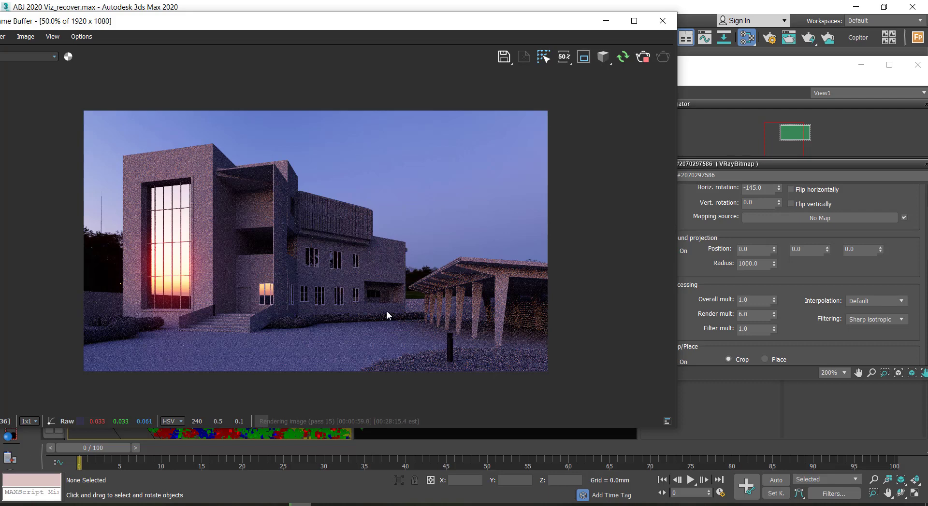
Maximize the frame buffer and zoom the render to 100% to examine the dusk lighting on the building
left_click(631, 28)
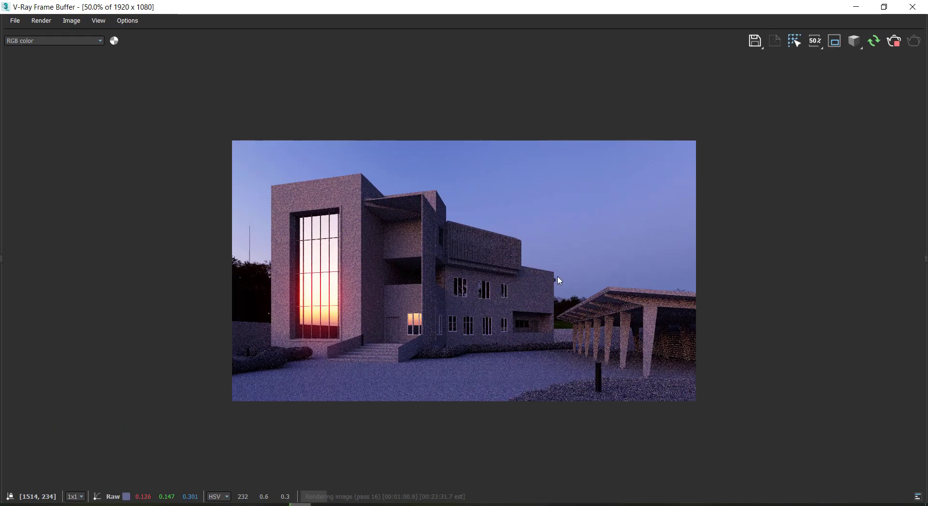
scroll(515, 305, "up", 1)
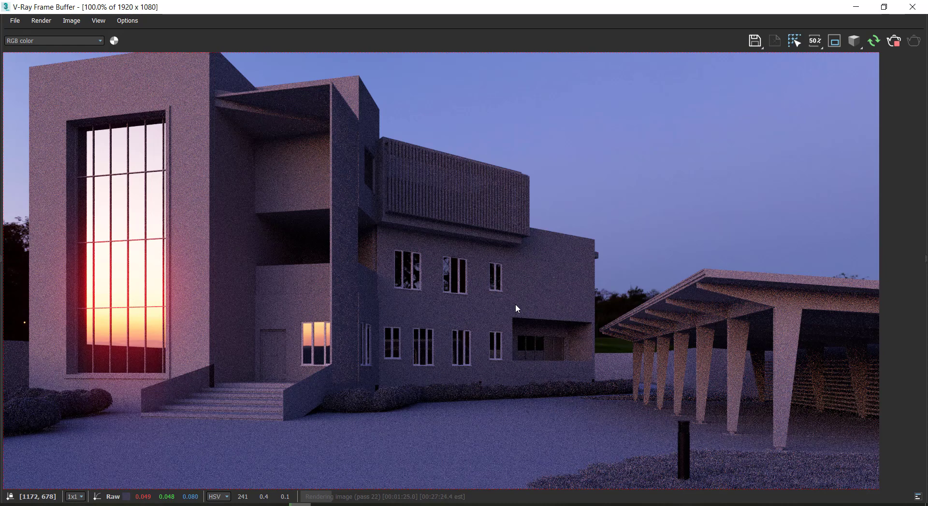
left_click(290, 505)
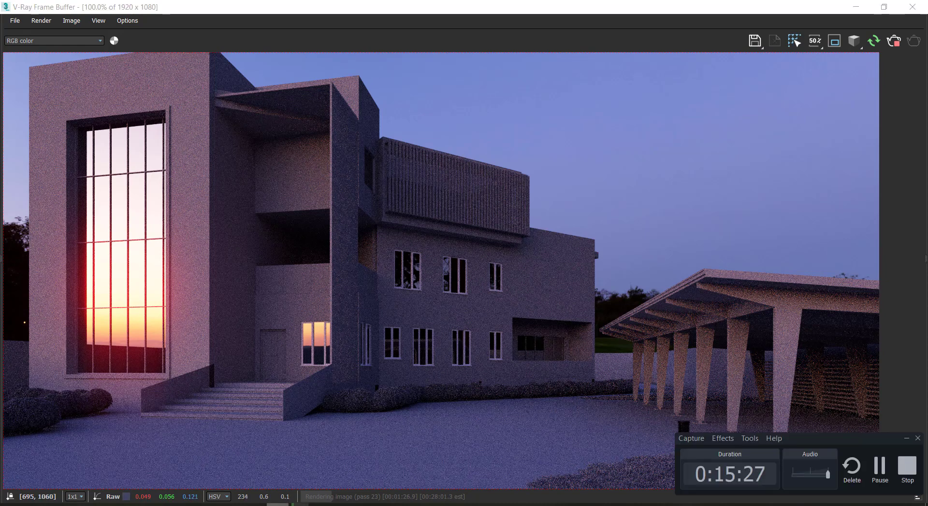
left_click(290, 505)
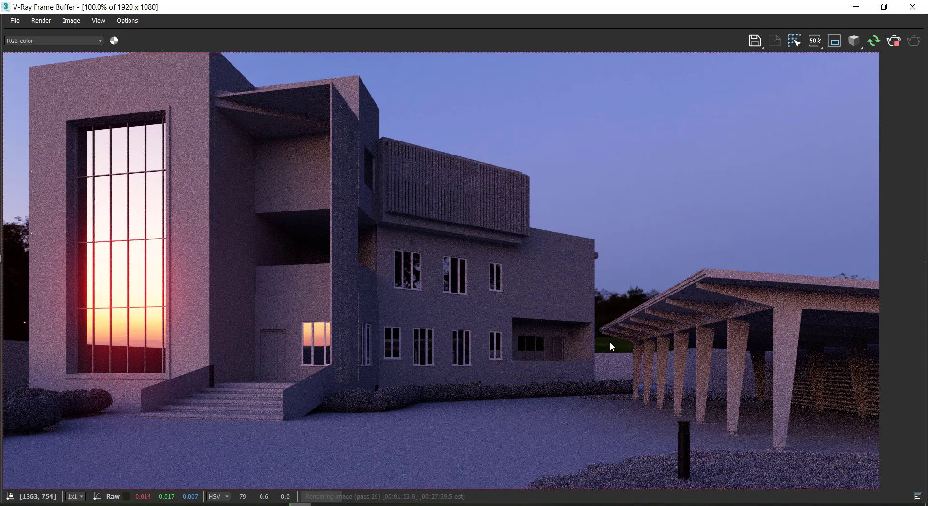
Adjust the environment HDRI's vertical rotation with the frame buffer minimized, and restore it to check the horizon
left_click(856, 7)
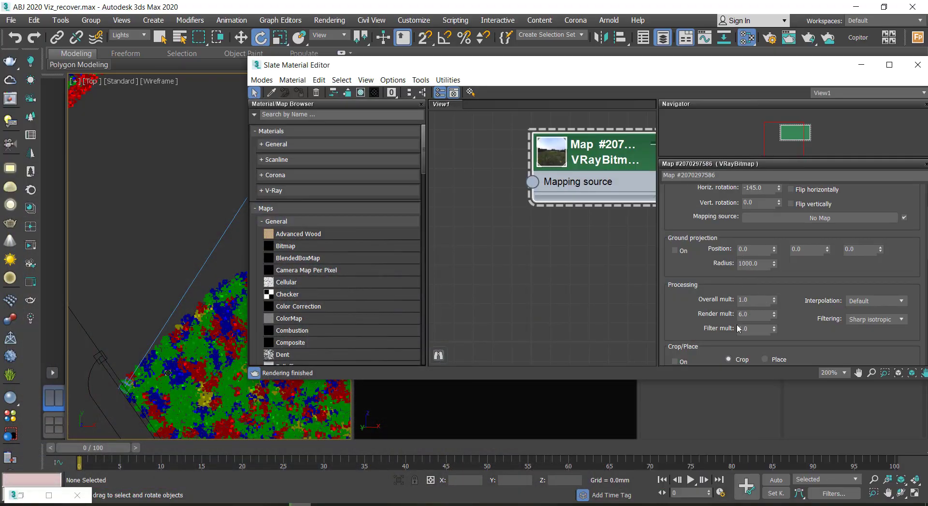
left_click(761, 200)
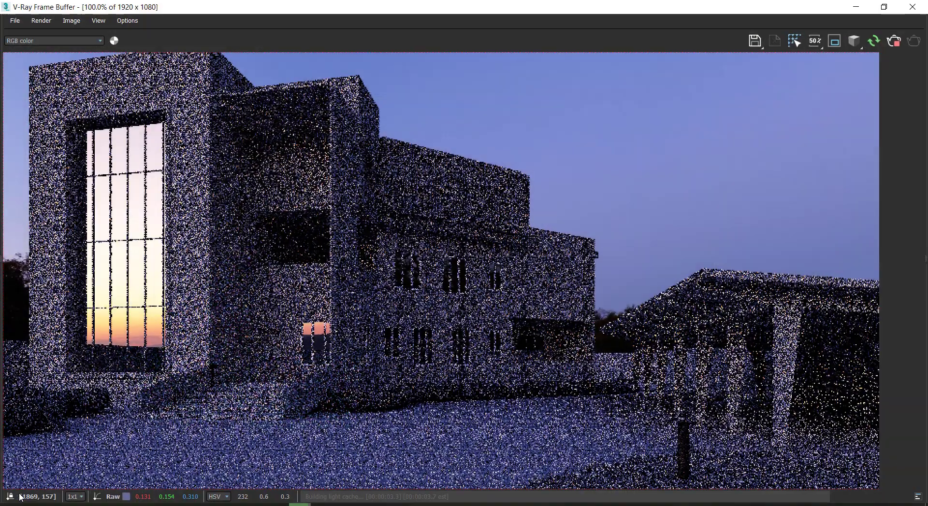
left_click(48, 495)
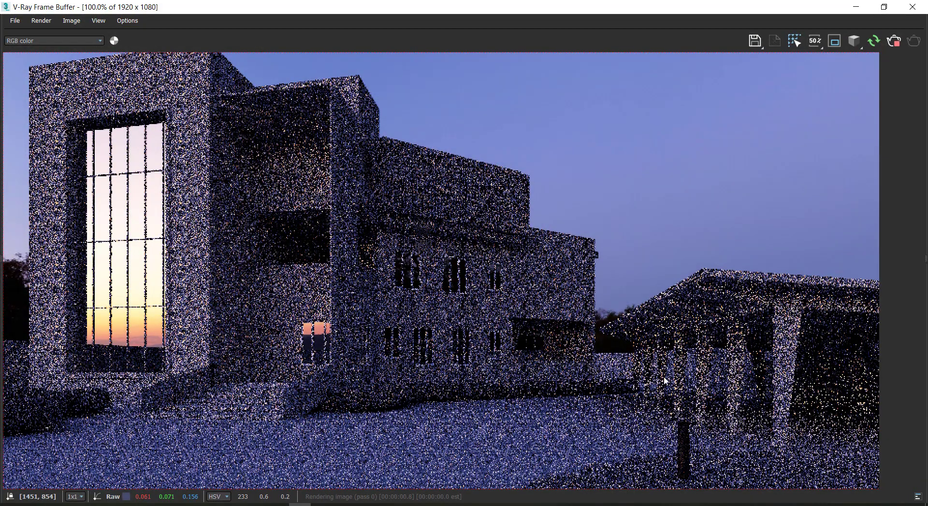
Try a vertical rotation of 1 for the environment HDRI and check the horizon in the interactive render
left_click(855, 7)
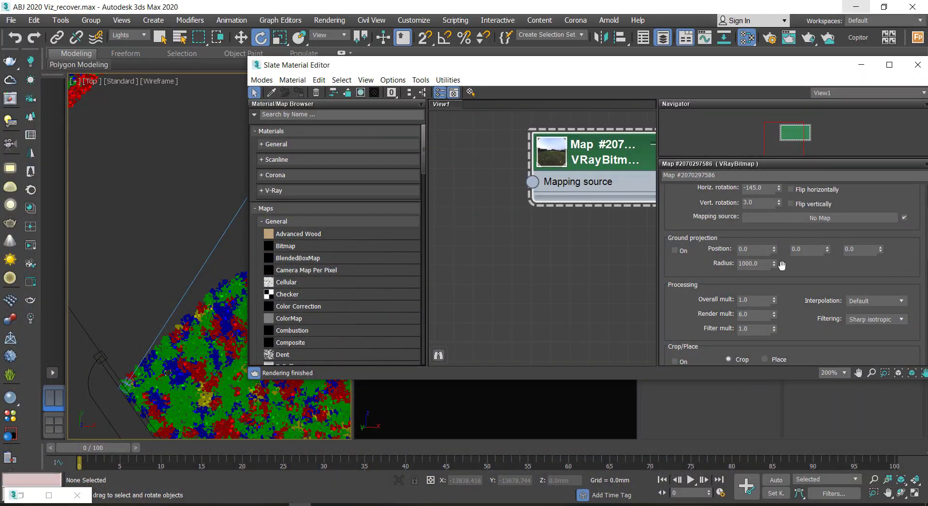
double_click(757, 202)
type("1")
key("Return")
double_click(26, 495)
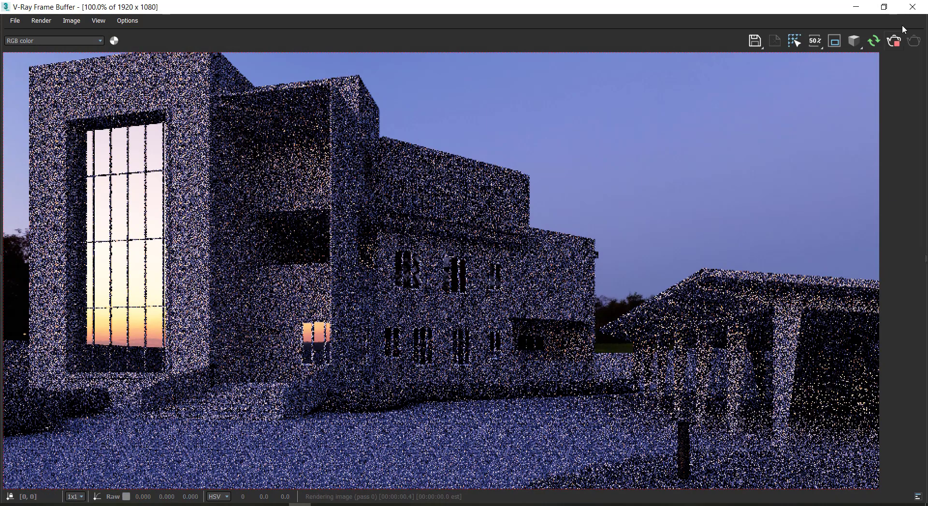
Try a vertical rotation of 0.5 for the HDRI, and settle on 1.5 while checking the interactive render
left_click(864, 9)
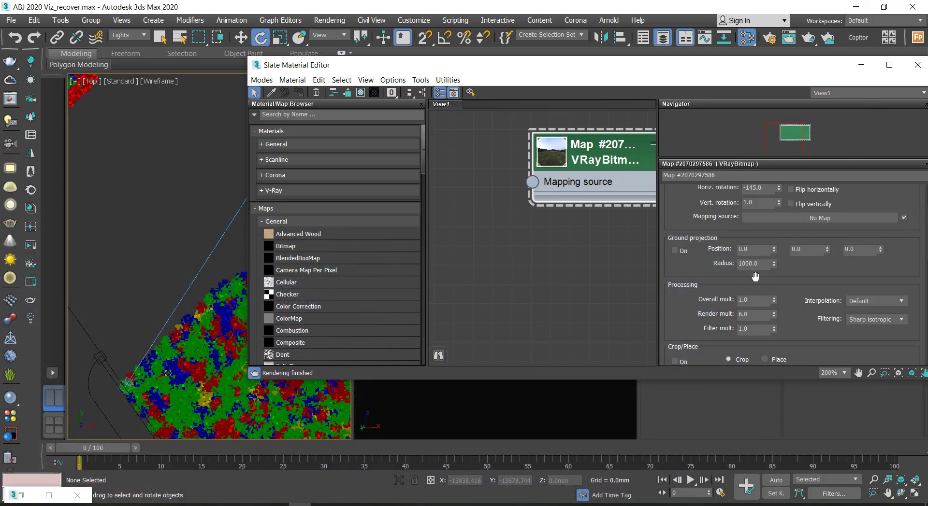
left_click(756, 202)
key("BackSpace")
type(".5")
key("Return")
key("shift+q")
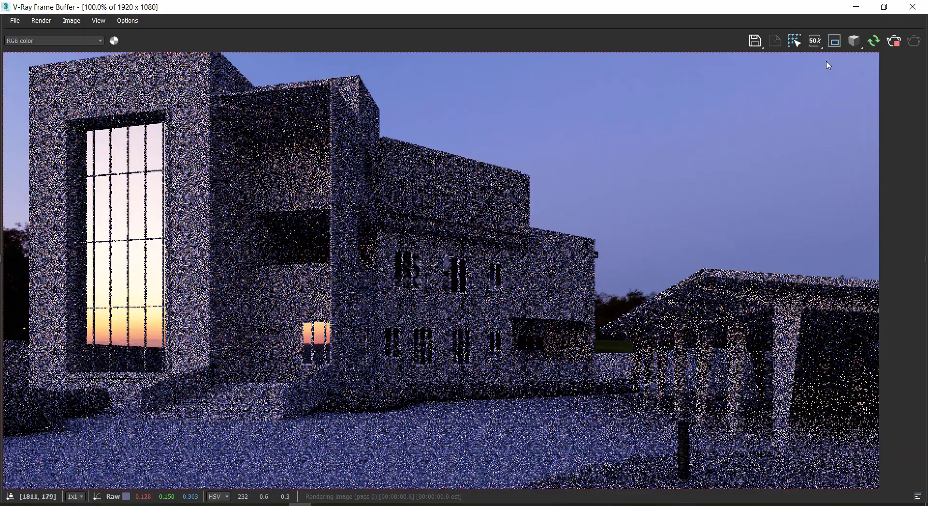
left_click(856, 7)
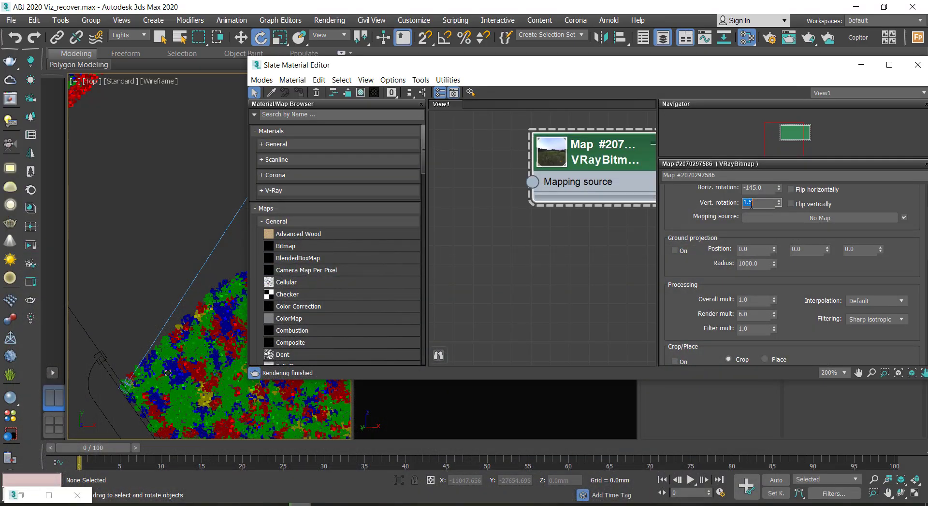
left_click(48, 496)
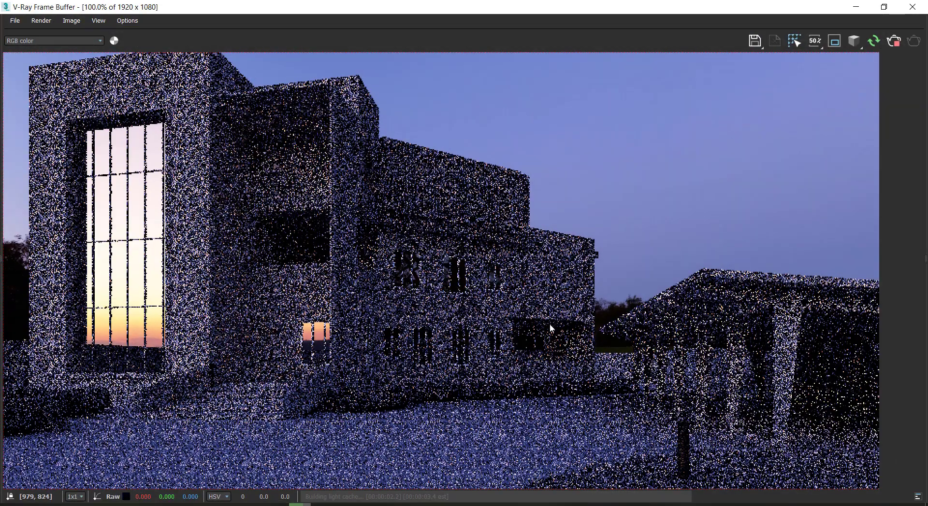